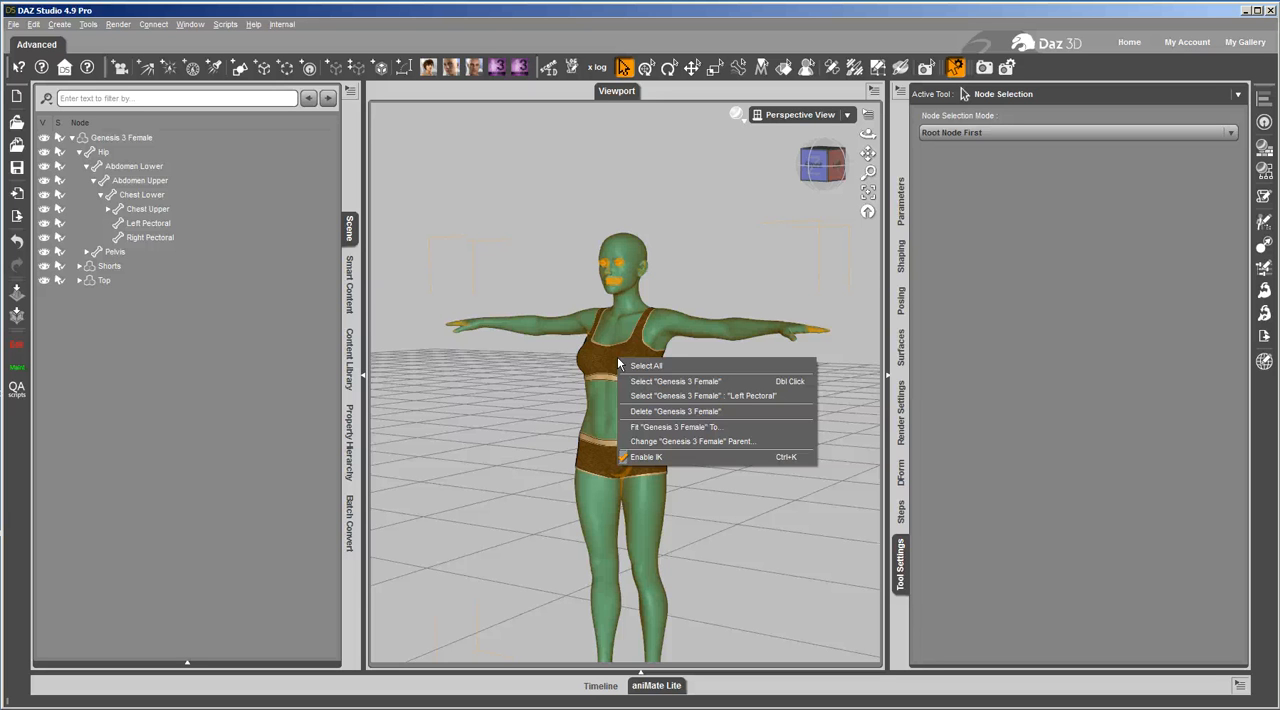
# - Expand the Top's bone hierarchy through Hip, Abdomen Lower and Abdomen Upper, and select its expanded Chest Lower bone
pyautogui.click(103, 282)
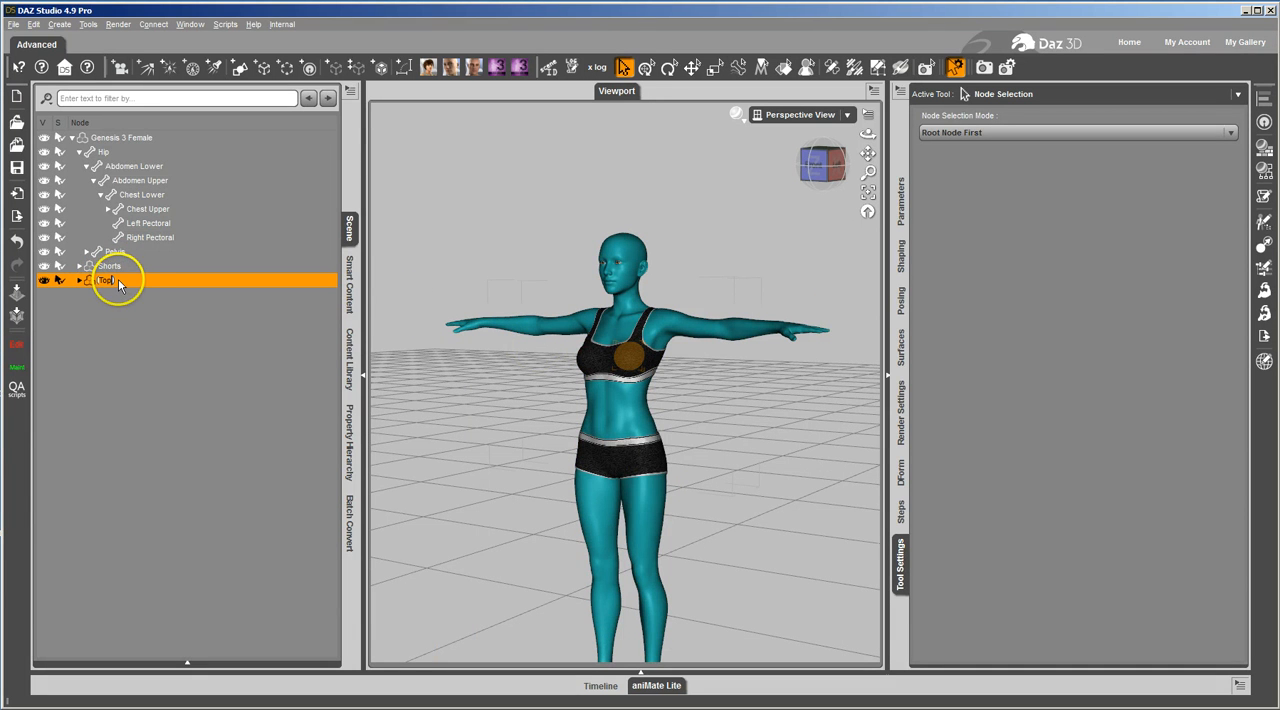
pyautogui.doubleClick(126, 284)
pyautogui.doubleClick(112, 294)
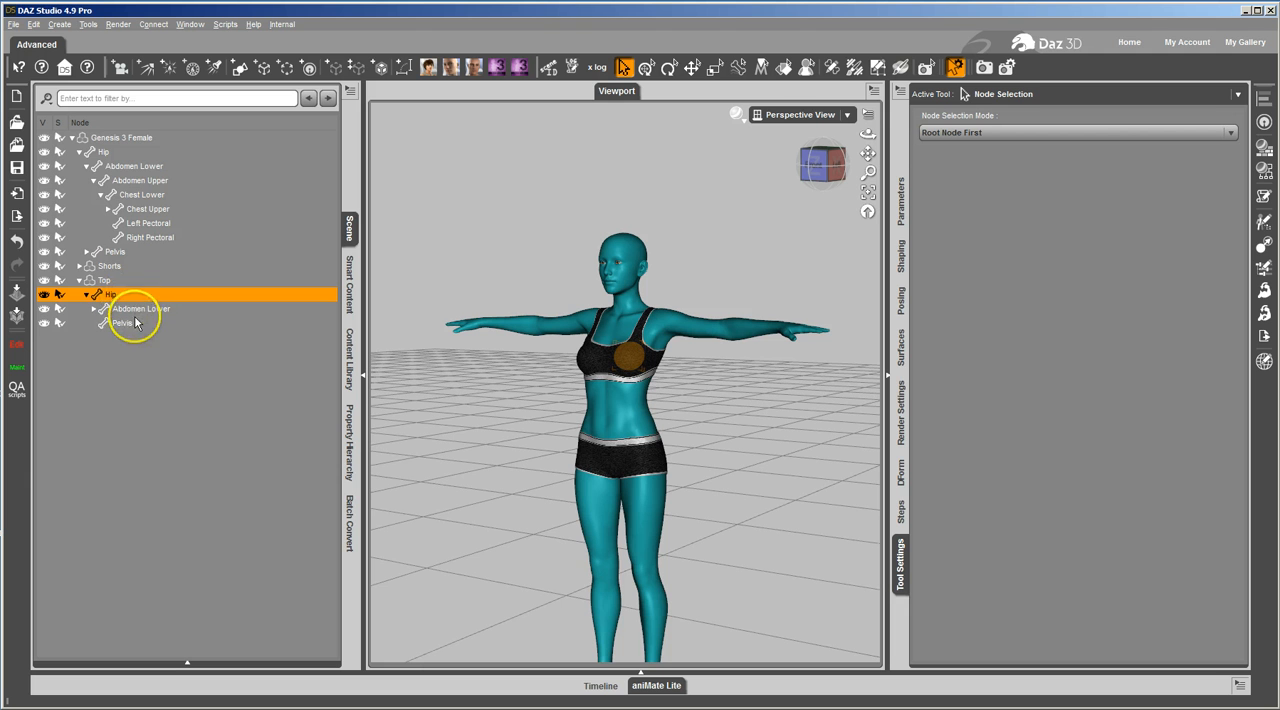
pyautogui.doubleClick(135, 308)
pyautogui.doubleClick(135, 323)
pyautogui.doubleClick(140, 337)
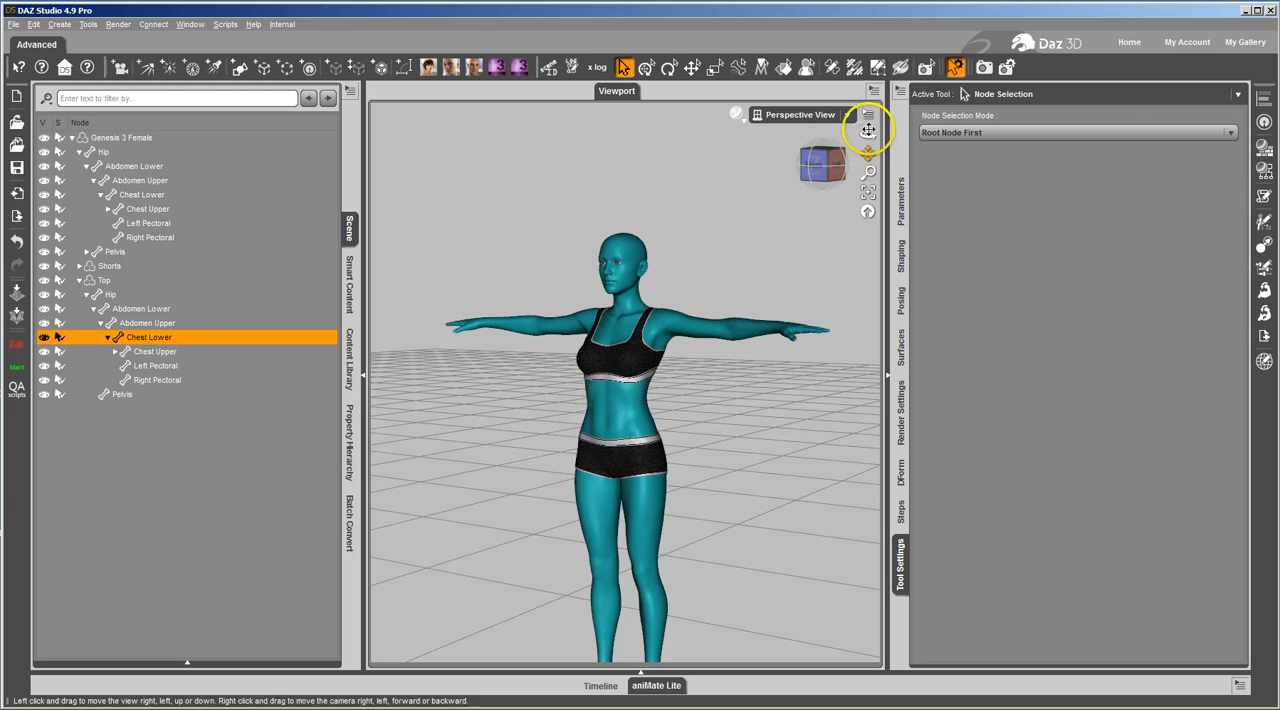
# - Check the Top's face group to bone assignments with the Joint Editor, and highlight face group 01 in the Geometry Editor
pyautogui.click(832, 68)
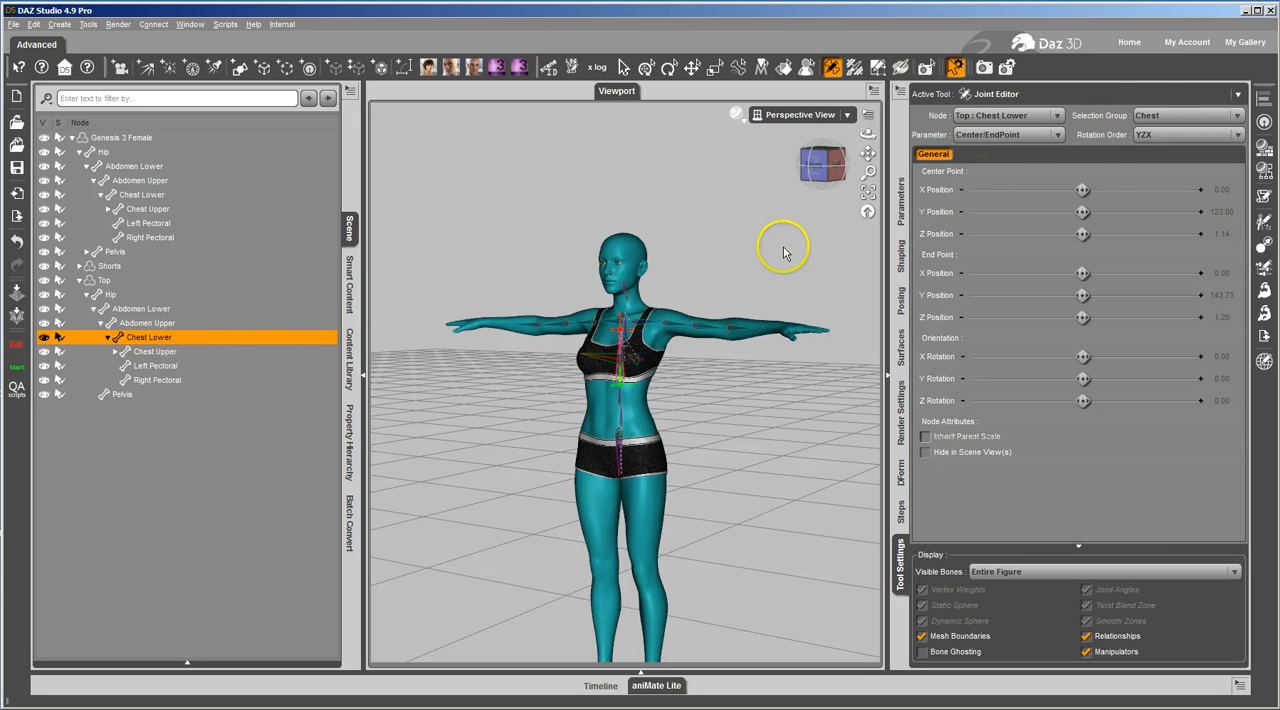
pyautogui.click(1163, 115)
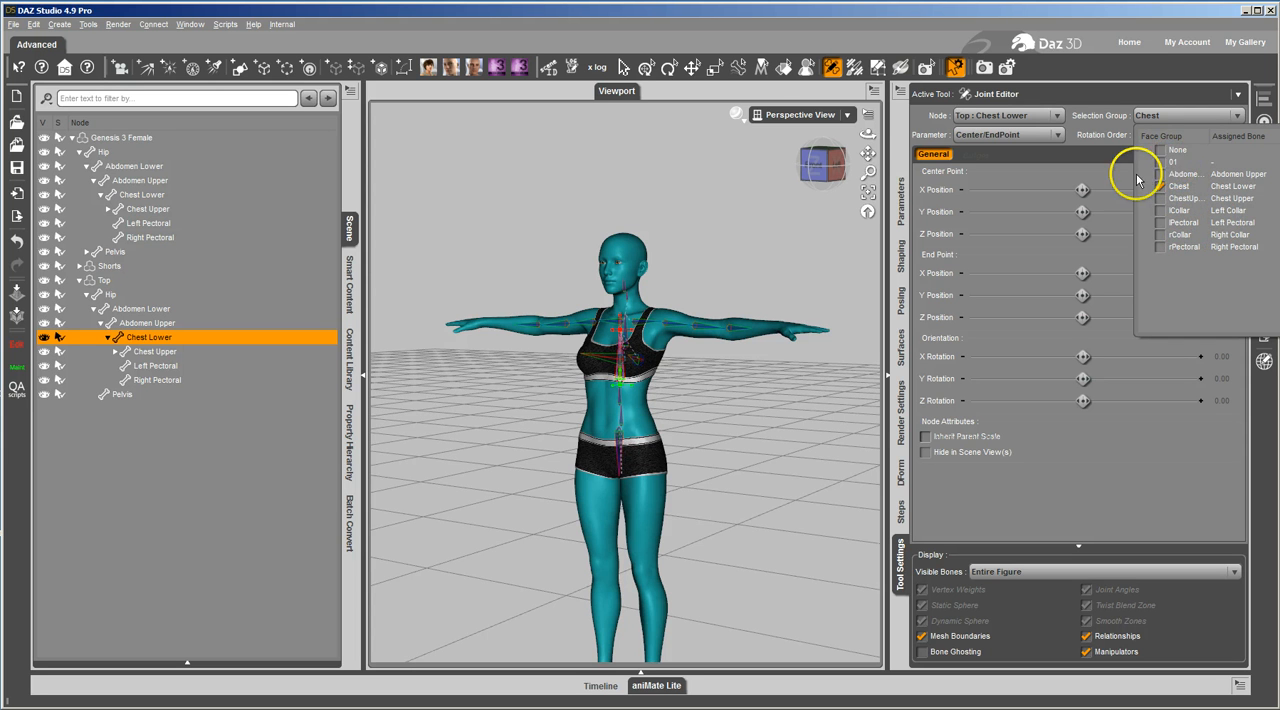
pyautogui.click(487, 335)
pyautogui.click(878, 66)
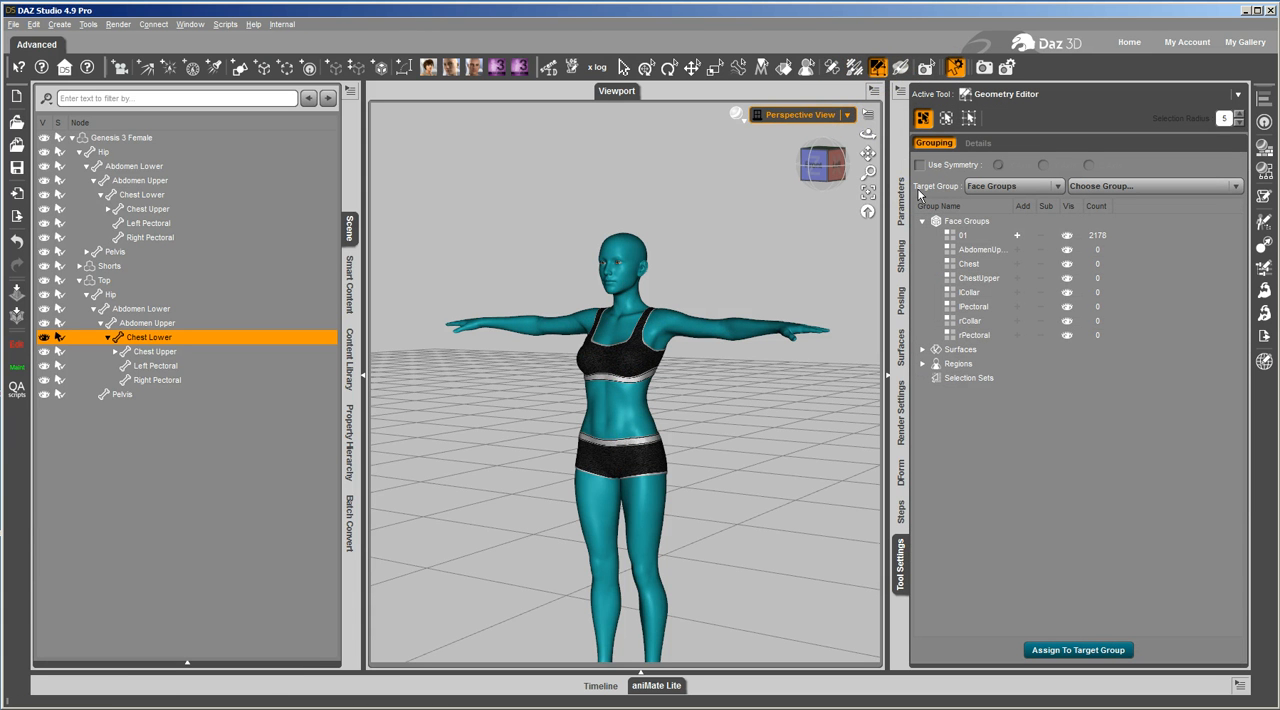
pyautogui.click(985, 236)
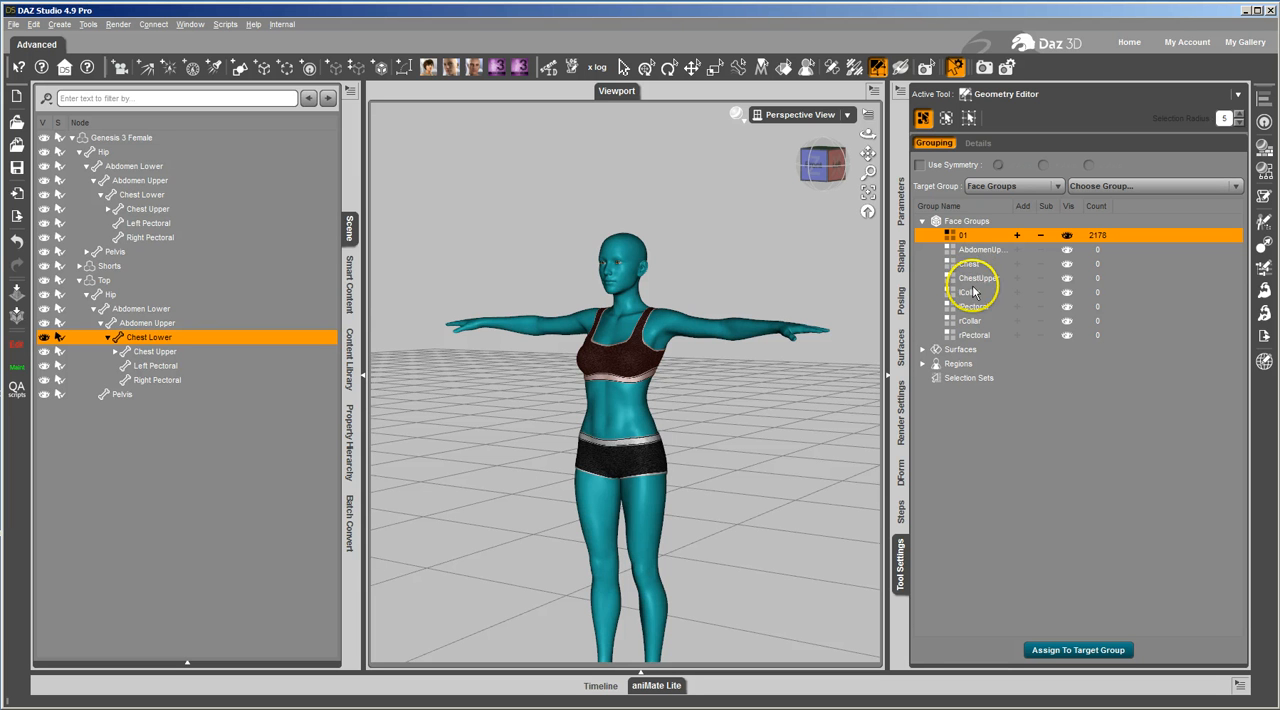
# - Set up the Transfer Utility with Genesis 3 Female as the source item and Top as the target item
pyautogui.rightClick(349, 228)
pyautogui.moveTo(400, 372)
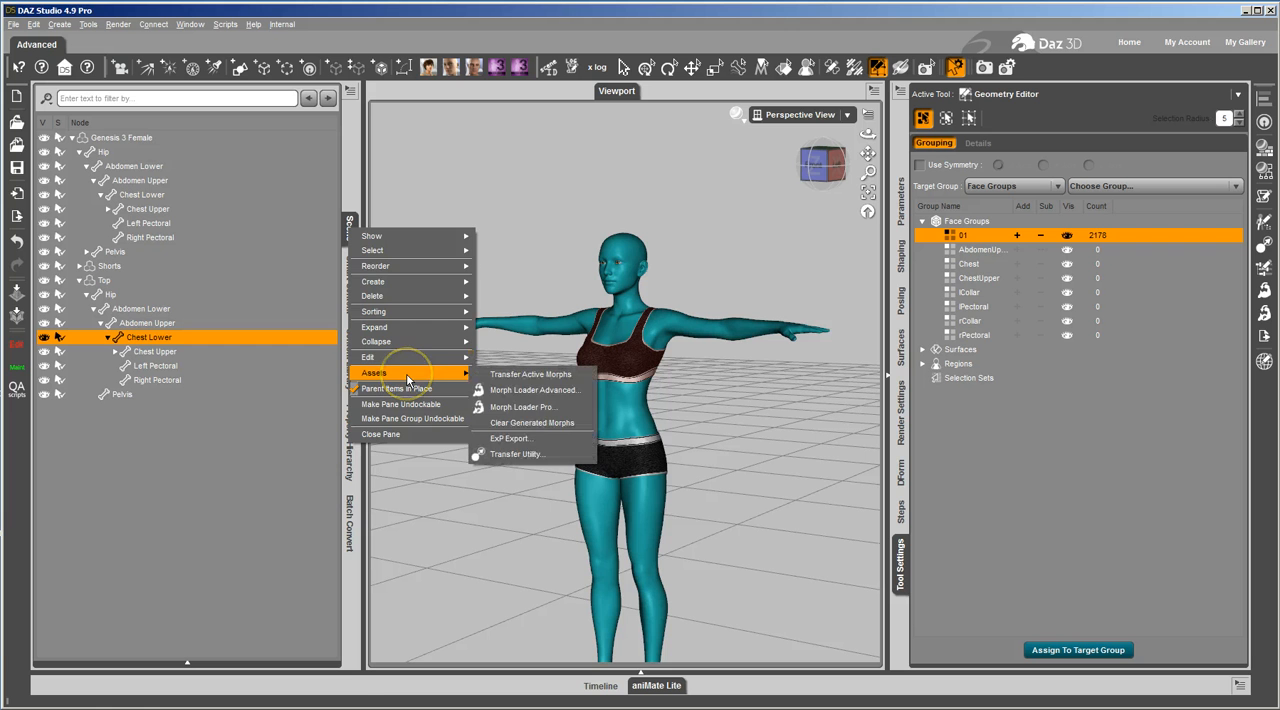
pyautogui.click(520, 454)
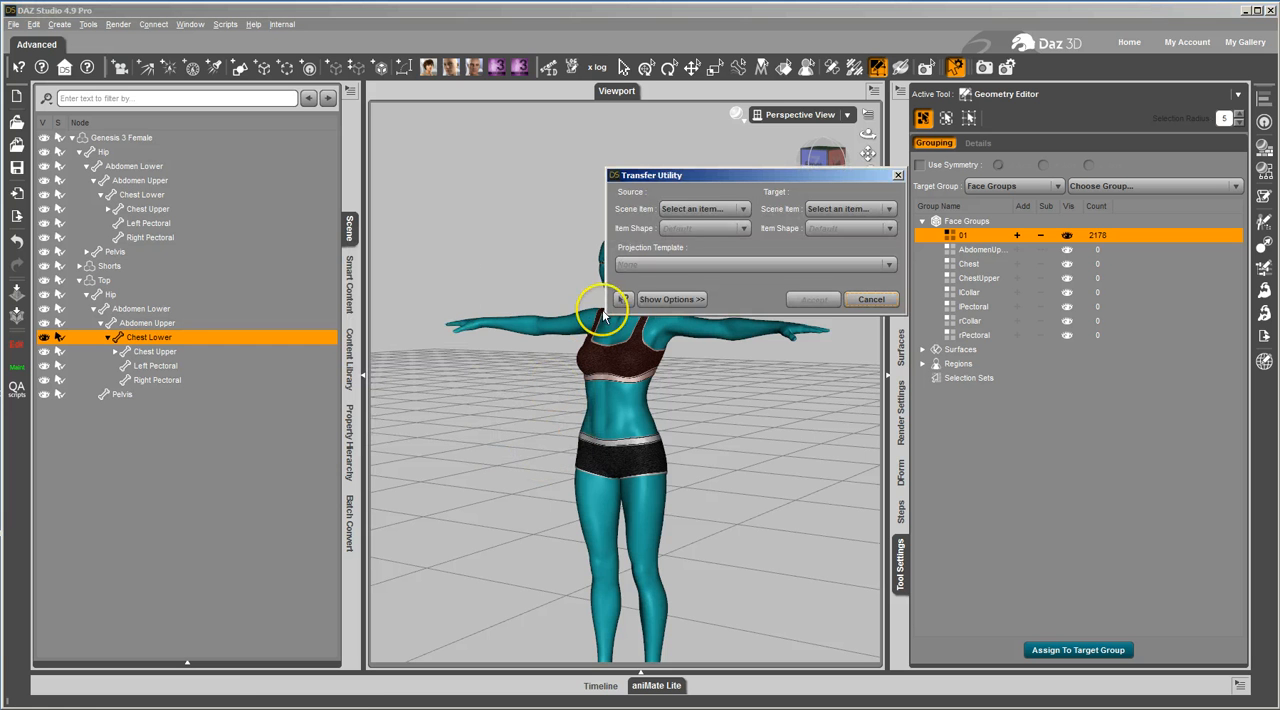
pyautogui.click(688, 210)
pyautogui.click(686, 241)
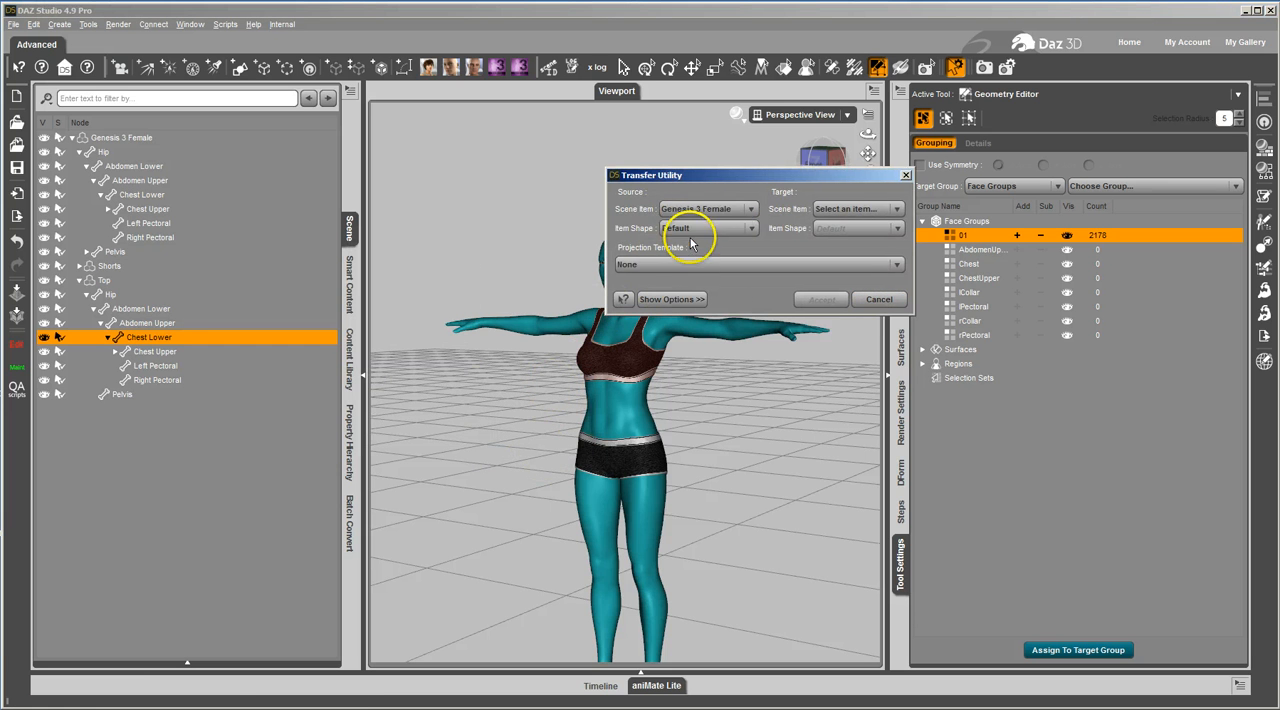
pyautogui.click(838, 208)
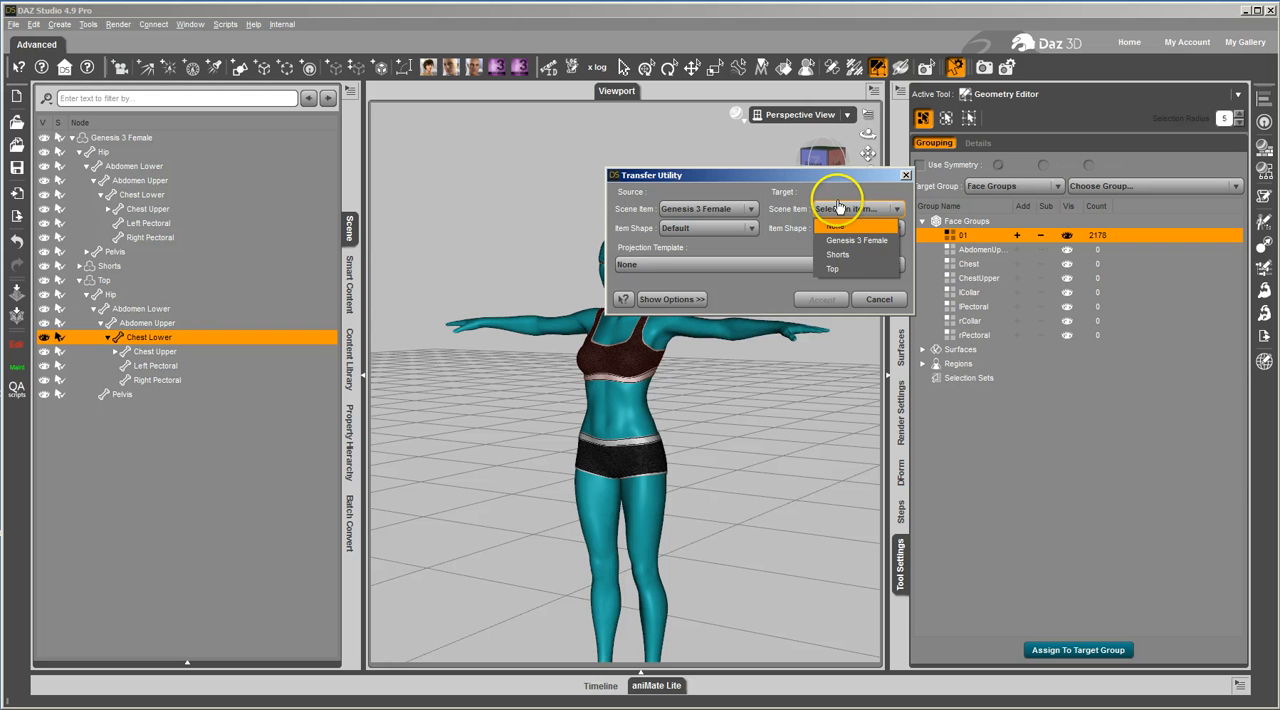
pyautogui.click(835, 269)
# - Run the transfer with Selection Map and Face Groups enabled, leaving out Weight Maps, Region Groups and Morph Targets
pyautogui.click(672, 299)
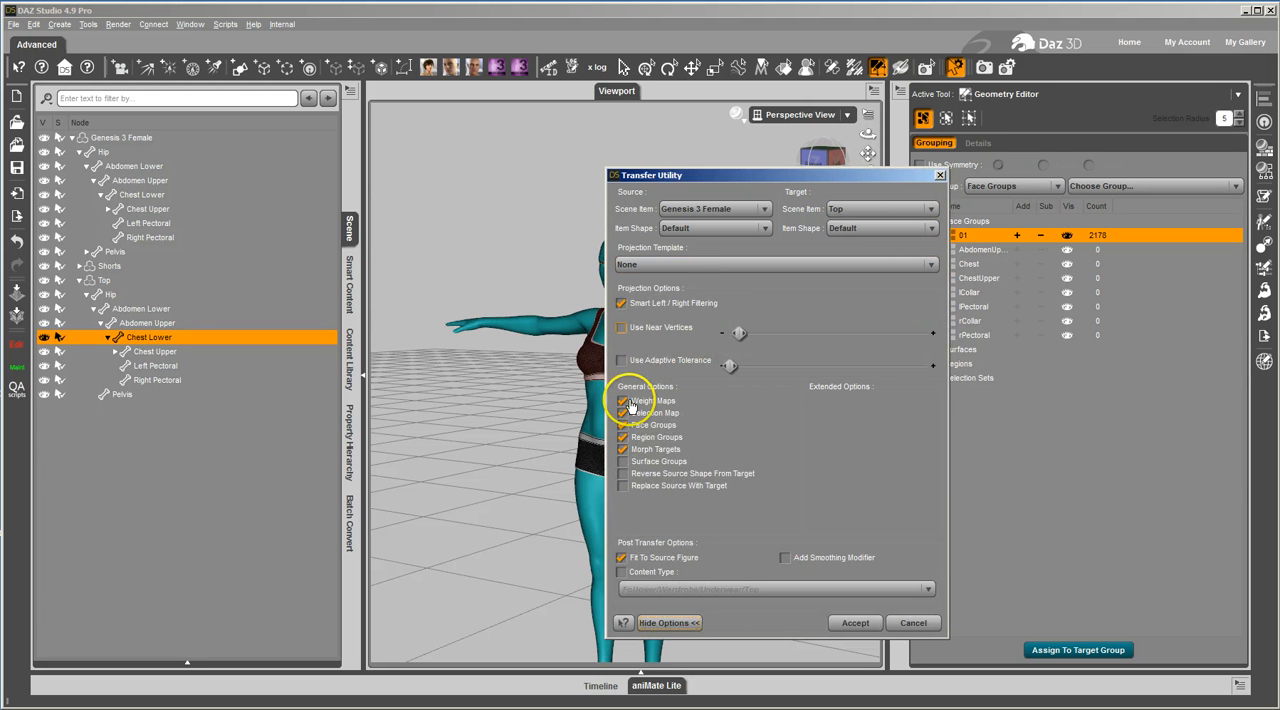
pyautogui.click(626, 448)
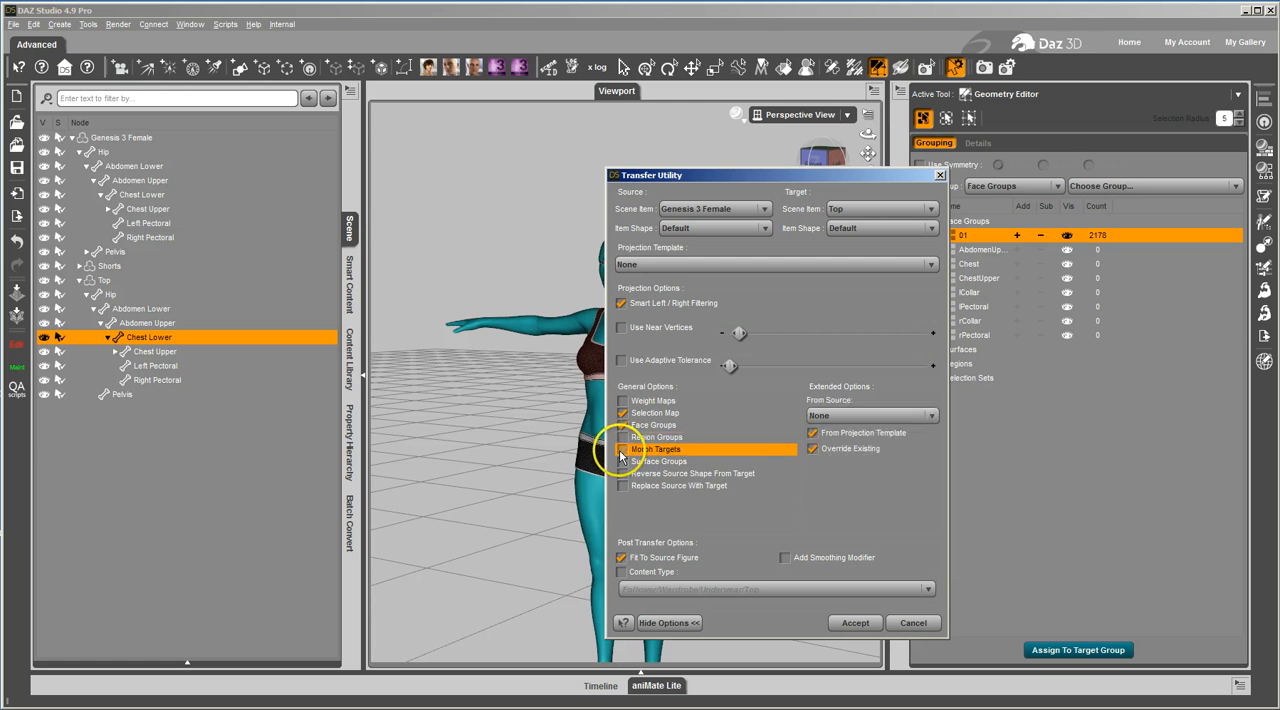
pyautogui.click(634, 413)
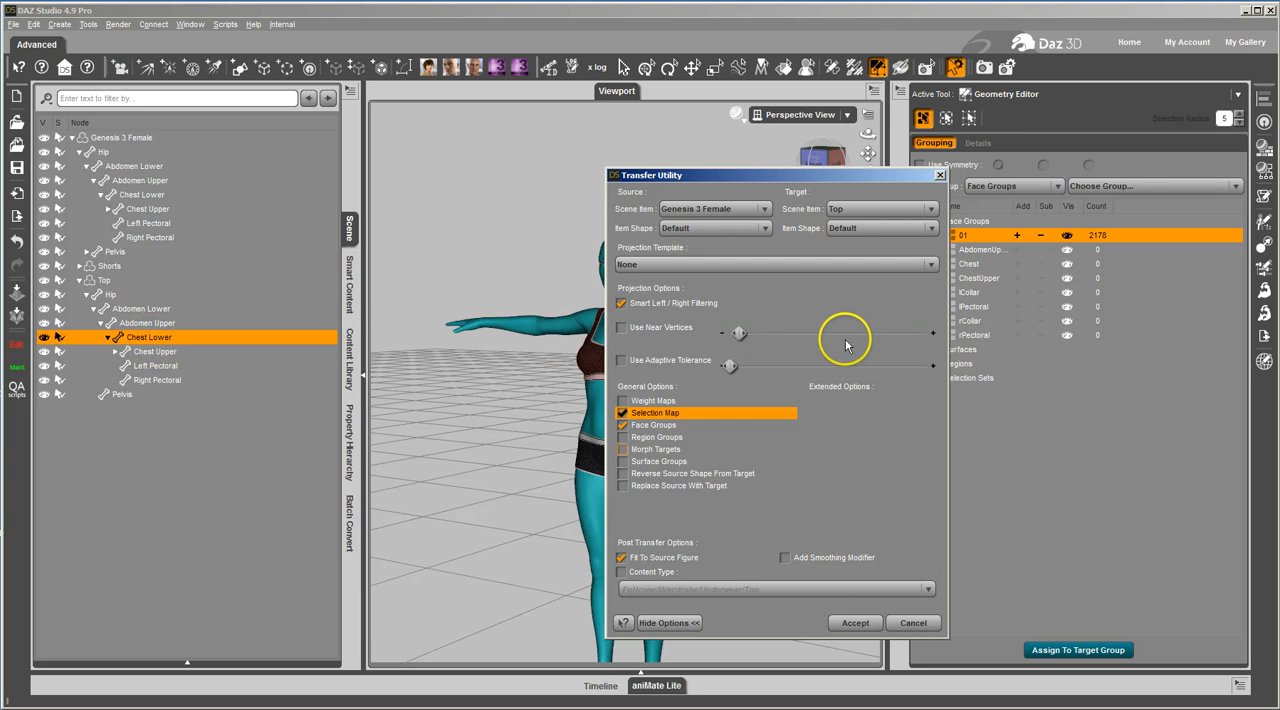
pyautogui.click(668, 427)
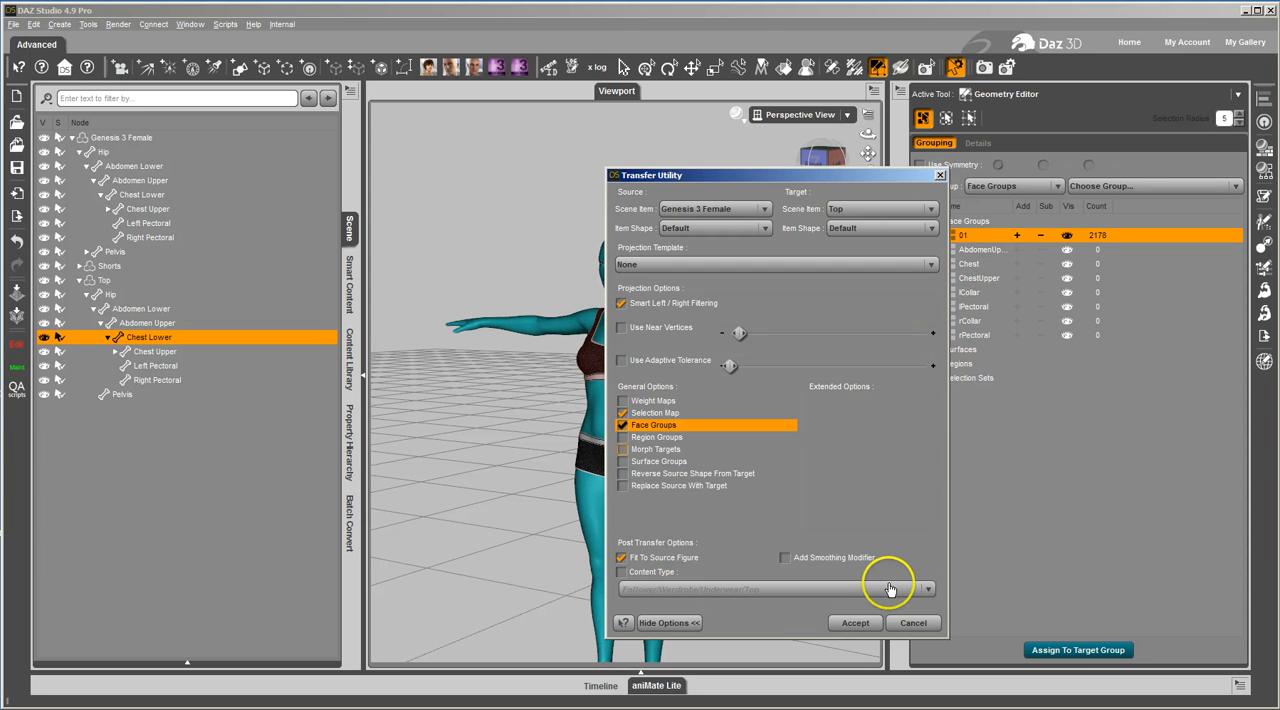
pyautogui.click(853, 623)
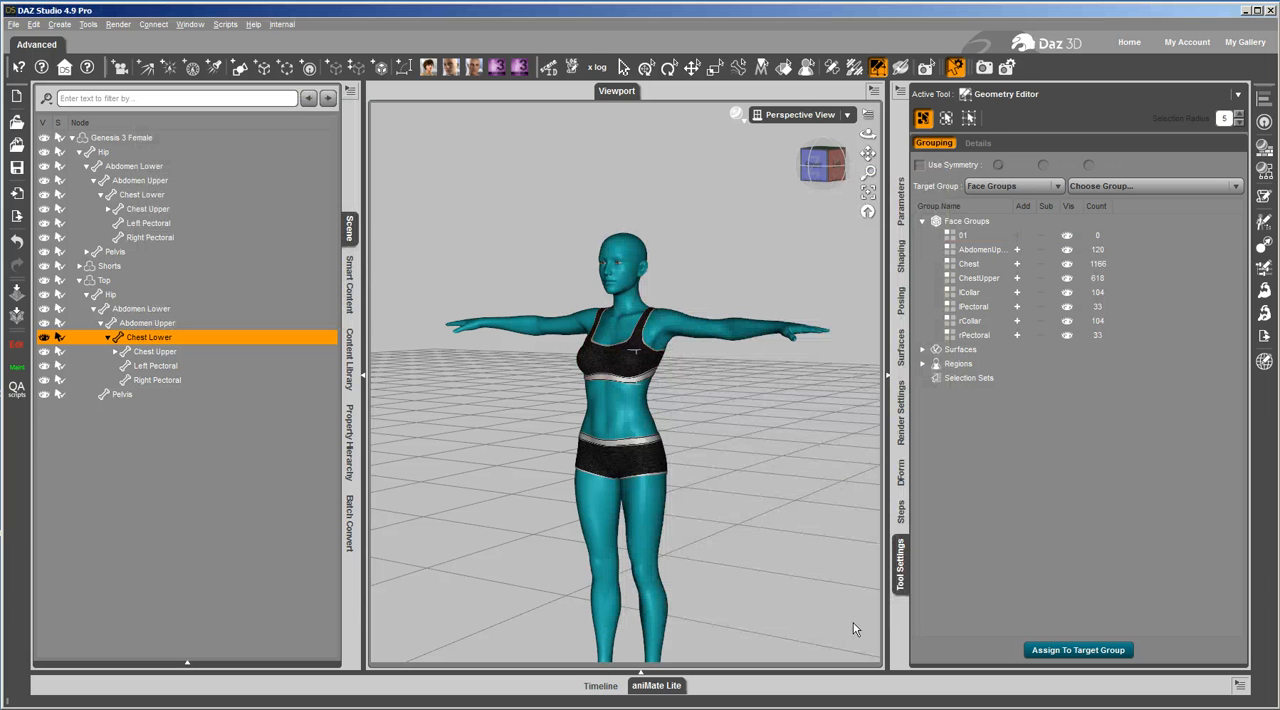
# - Remove the empty face group 01 from the Top
pyautogui.click(965, 235)
pyautogui.rightClick(982, 236)
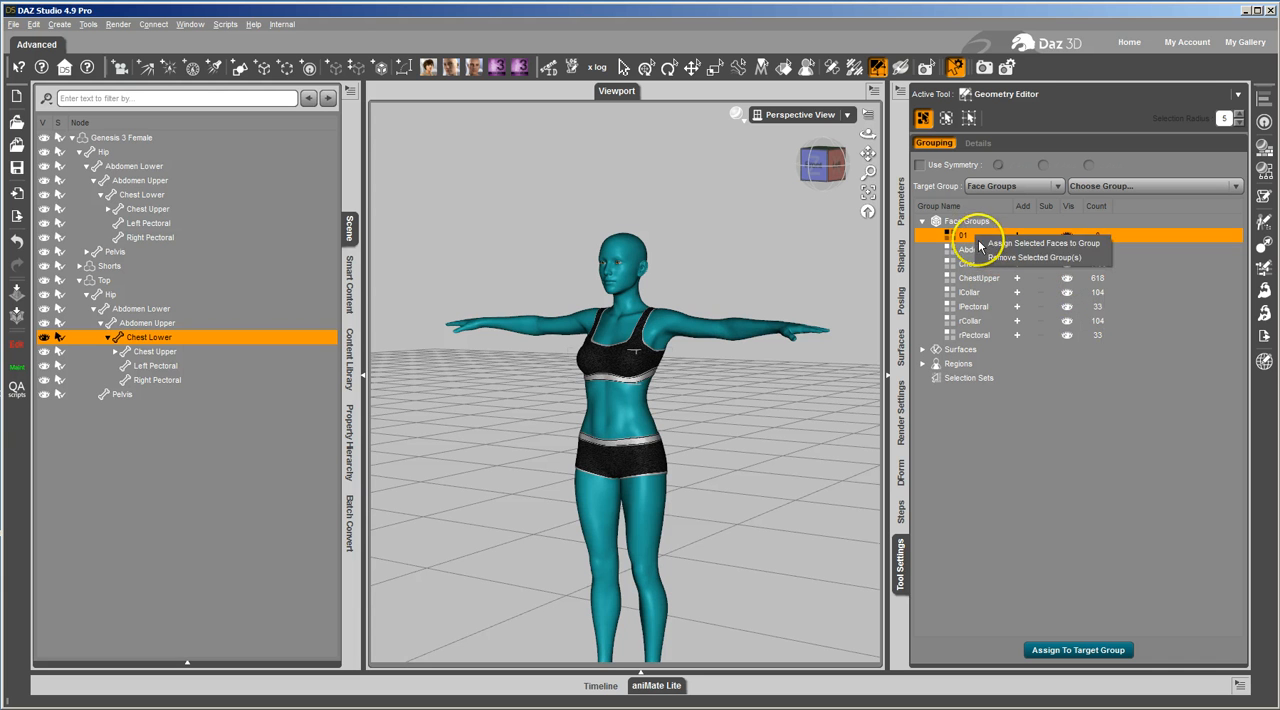
pyautogui.click(1034, 257)
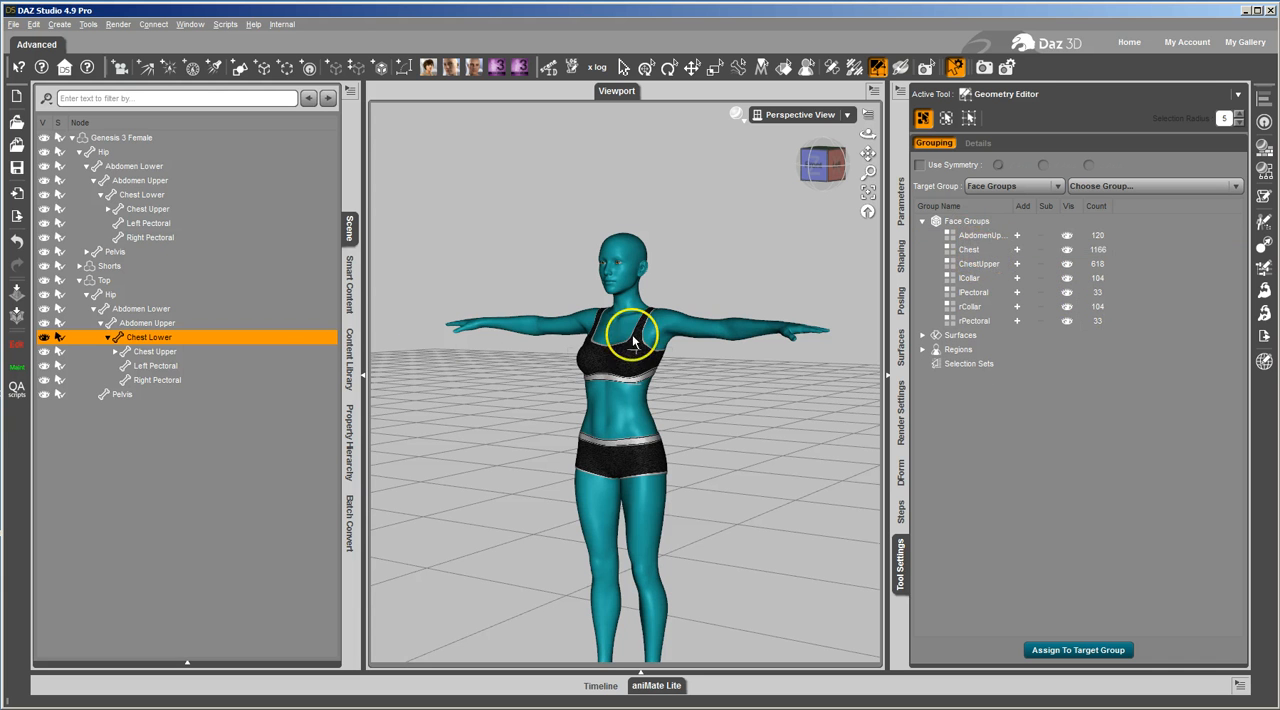
# - Review which bones the Top's remaining face groups are assigned to, using the Joint Editor
pyautogui.click(833, 68)
pyautogui.click(1145, 115)
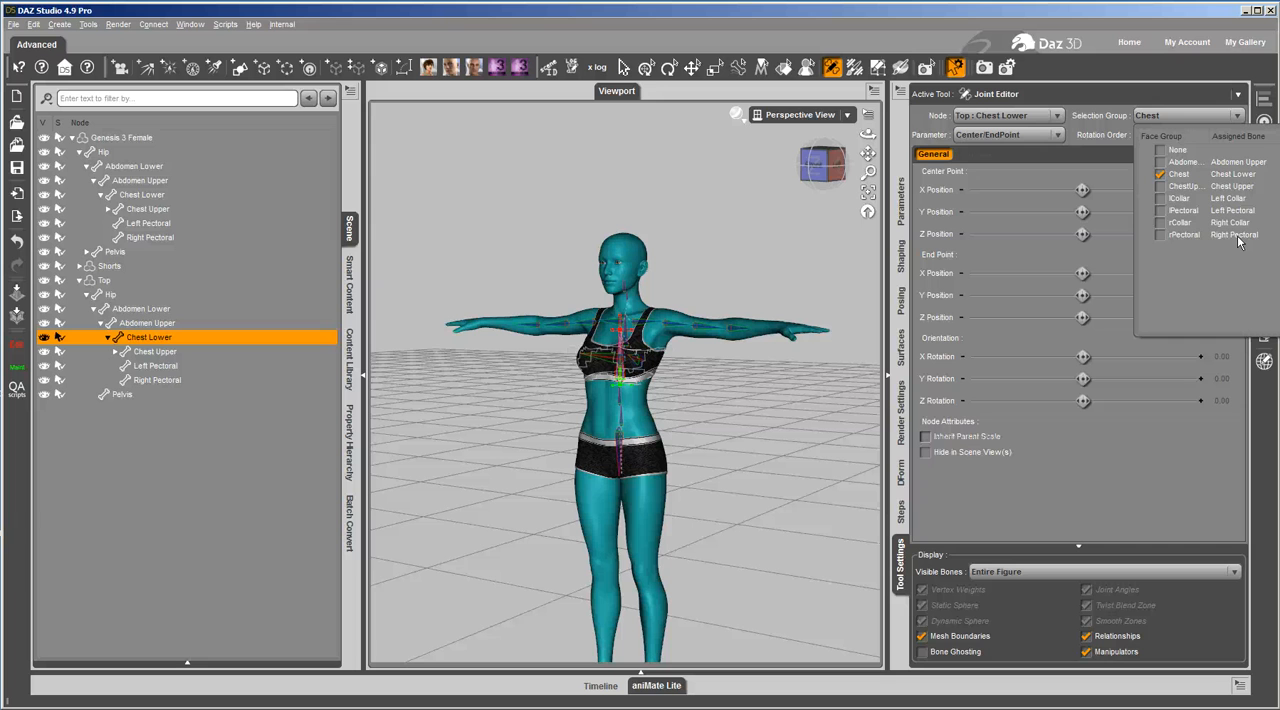
pyautogui.click(791, 155)
# - Test viewport selection with the Node Selection tool by selecting the Top, followed by its Chest Lower bone
pyautogui.click(622, 66)
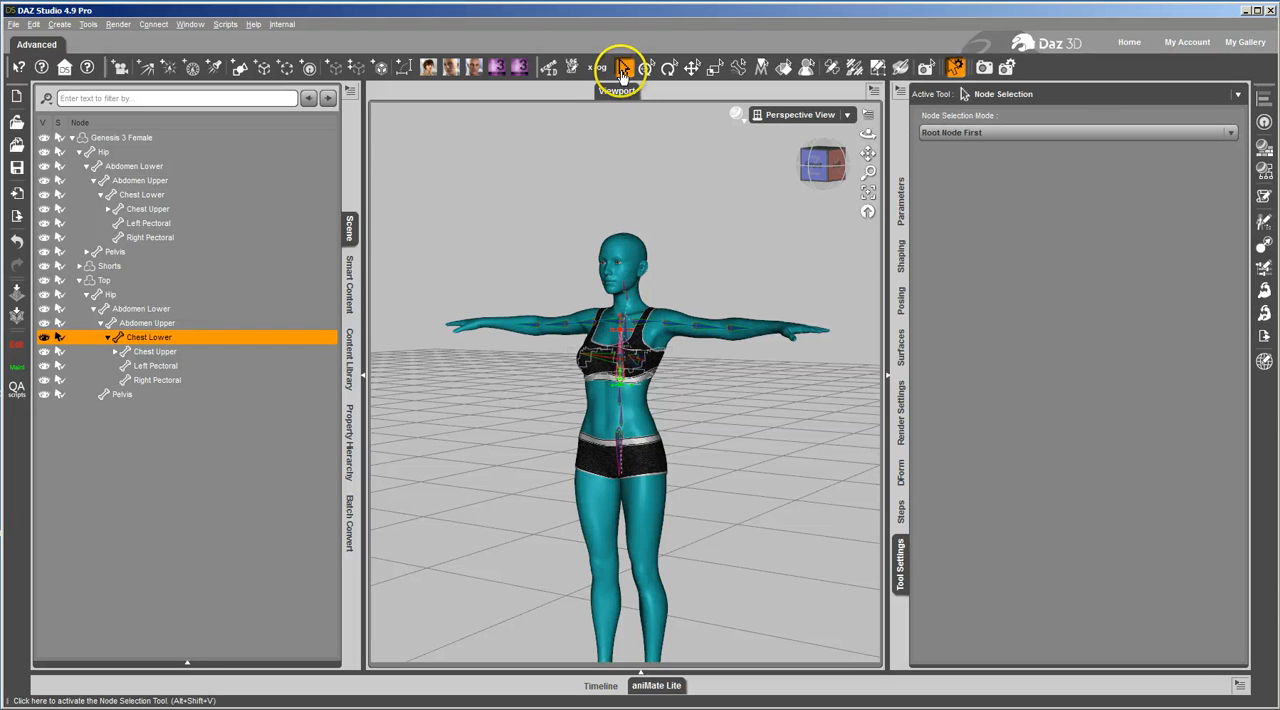
pyautogui.rightClick(604, 369)
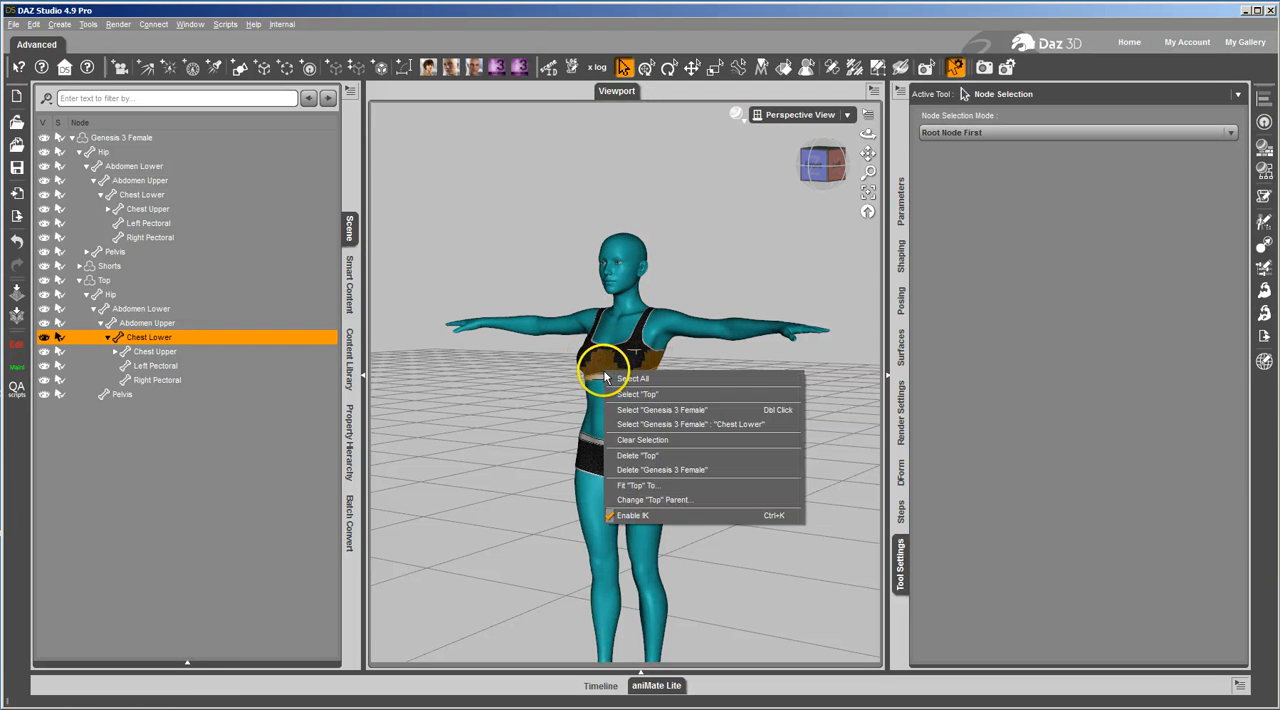
pyautogui.click(630, 394)
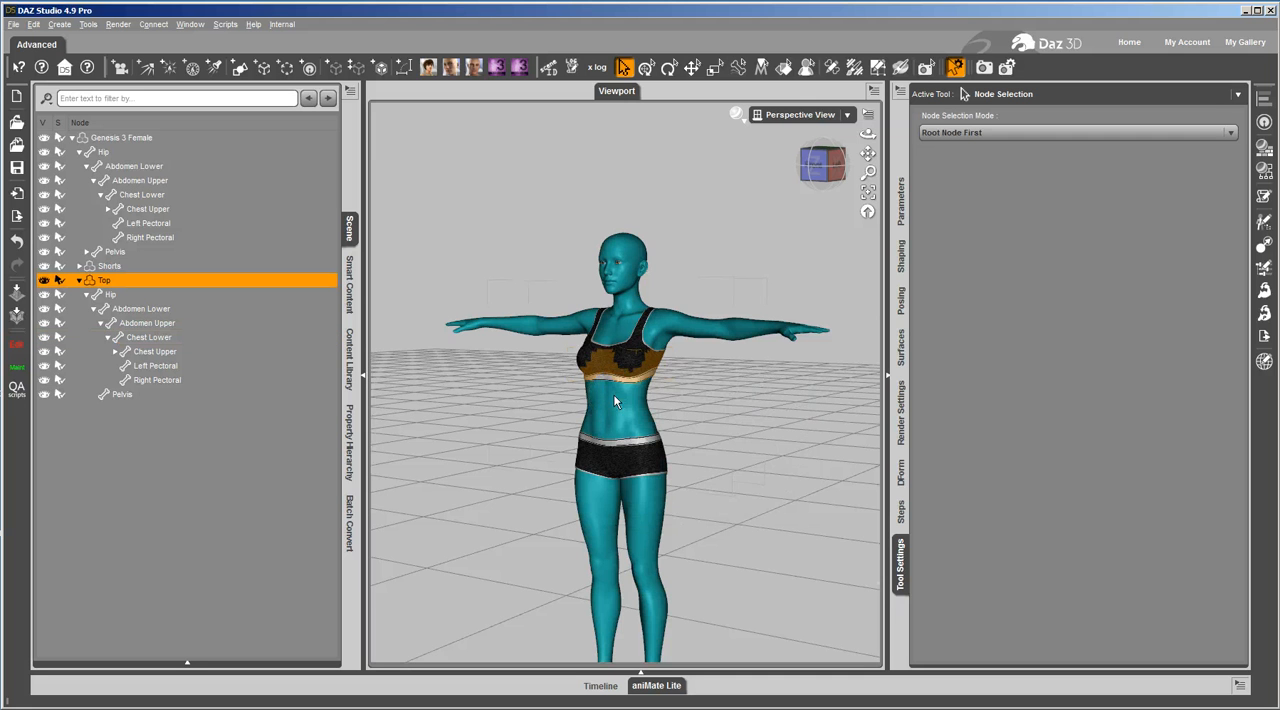
pyautogui.rightClick(614, 360)
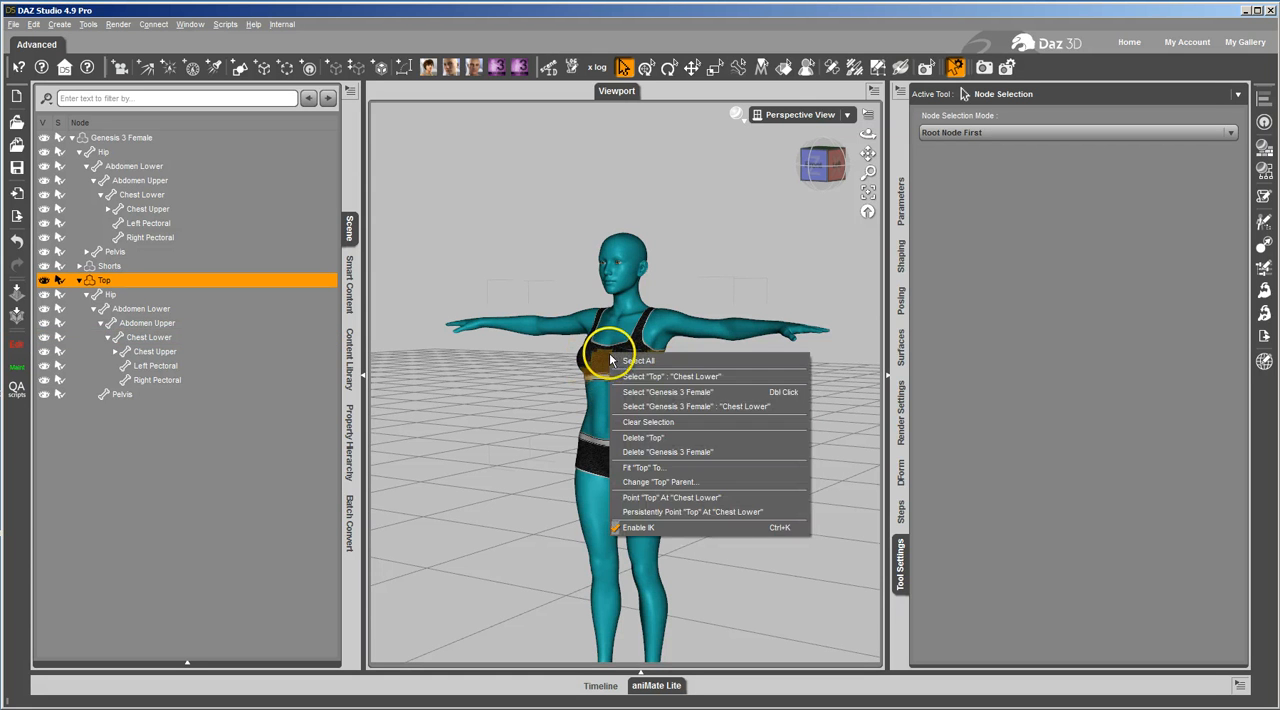
pyautogui.click(613, 379)
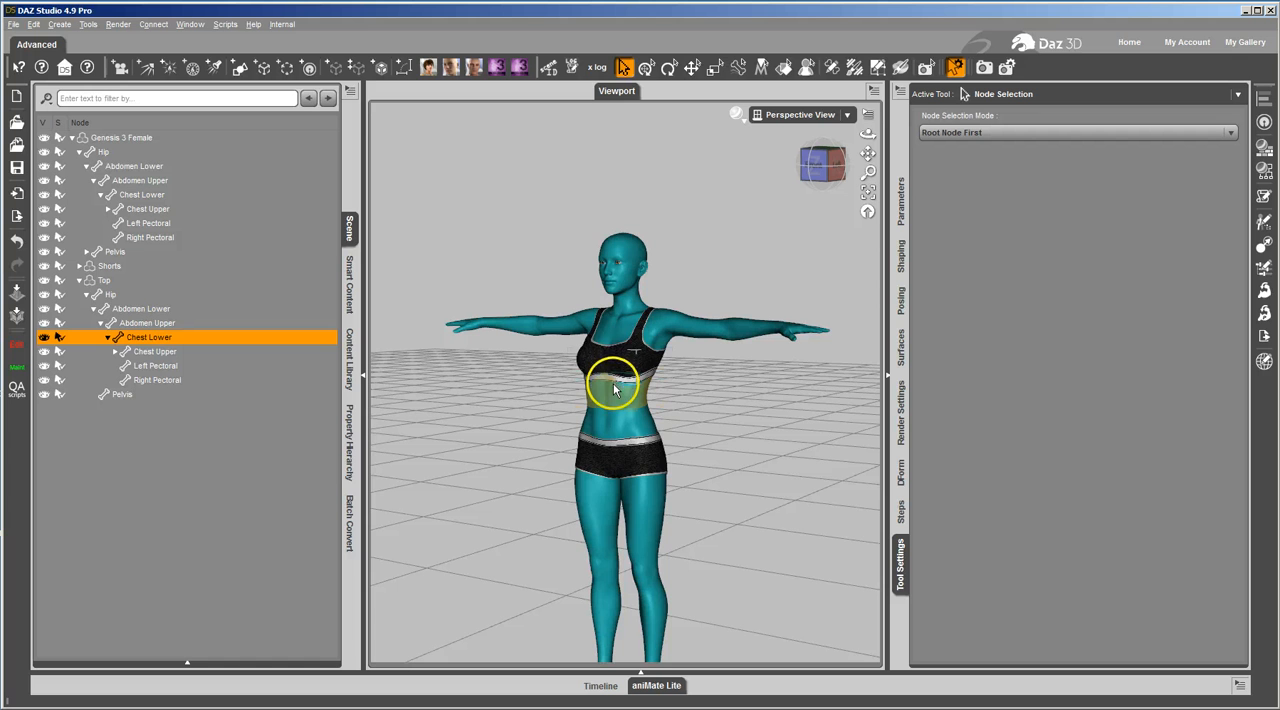
# - Test selecting the Top's Chest Upper and Left Pectoral bones directly on the mesh, and clear the selection
pyautogui.rightClick(636, 345)
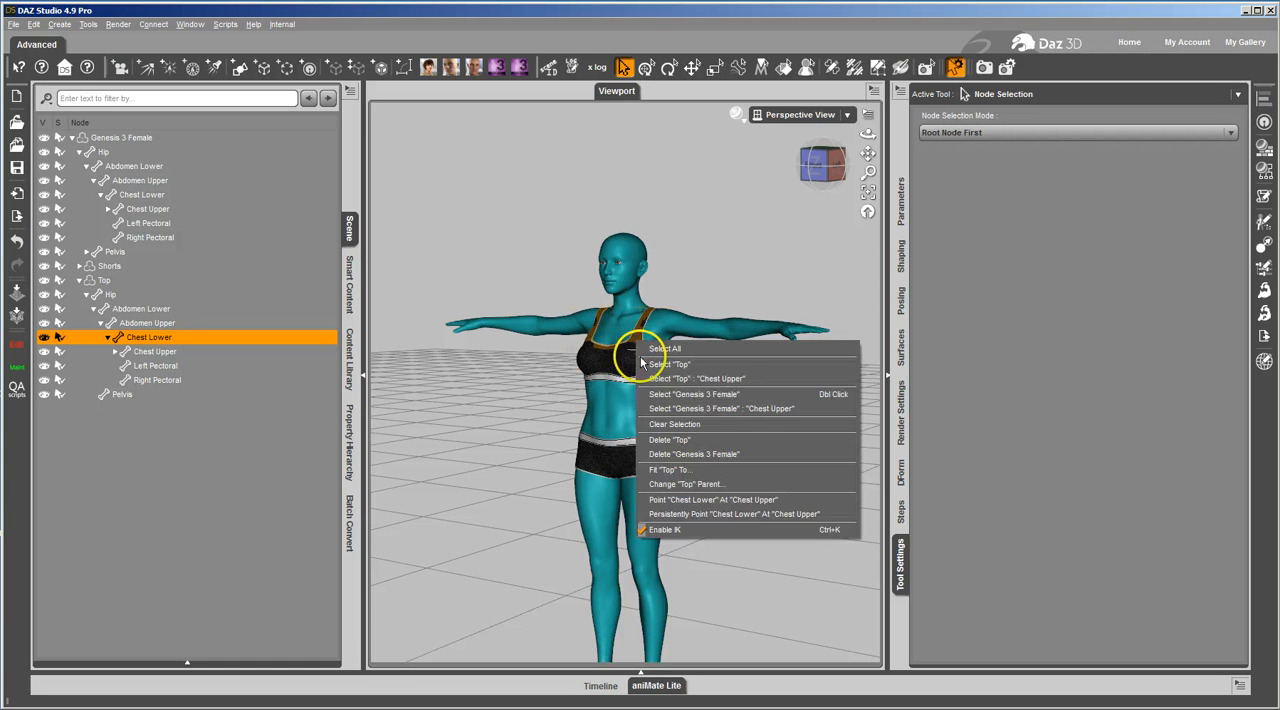
pyautogui.click(642, 376)
pyautogui.rightClick(626, 346)
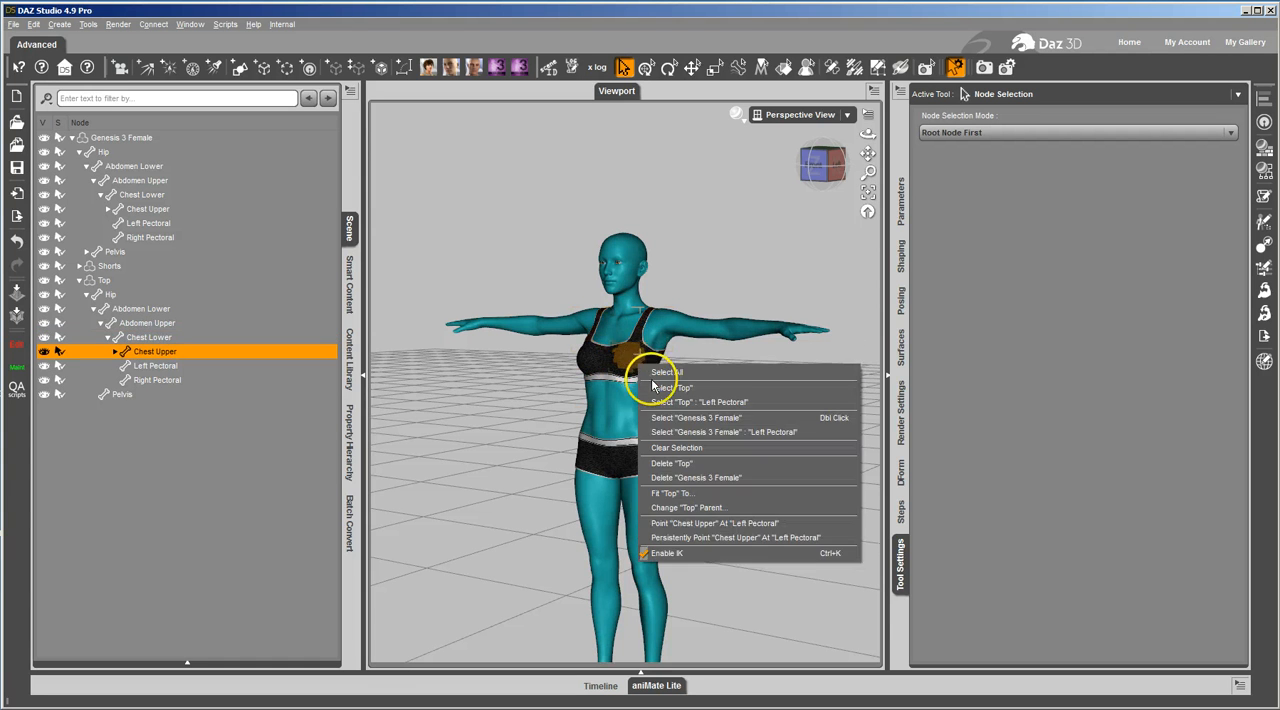
pyautogui.click(663, 376)
pyautogui.rightClick(665, 375)
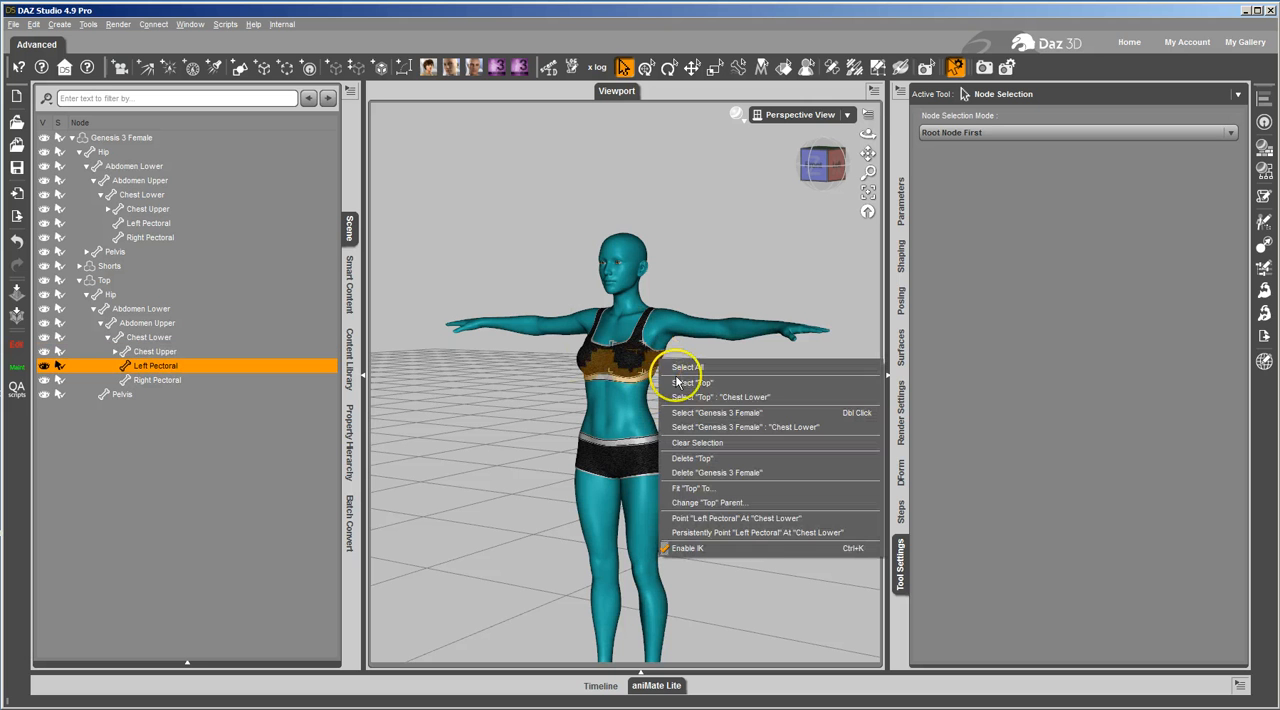
pyautogui.click(667, 365)
pyautogui.click(755, 410)
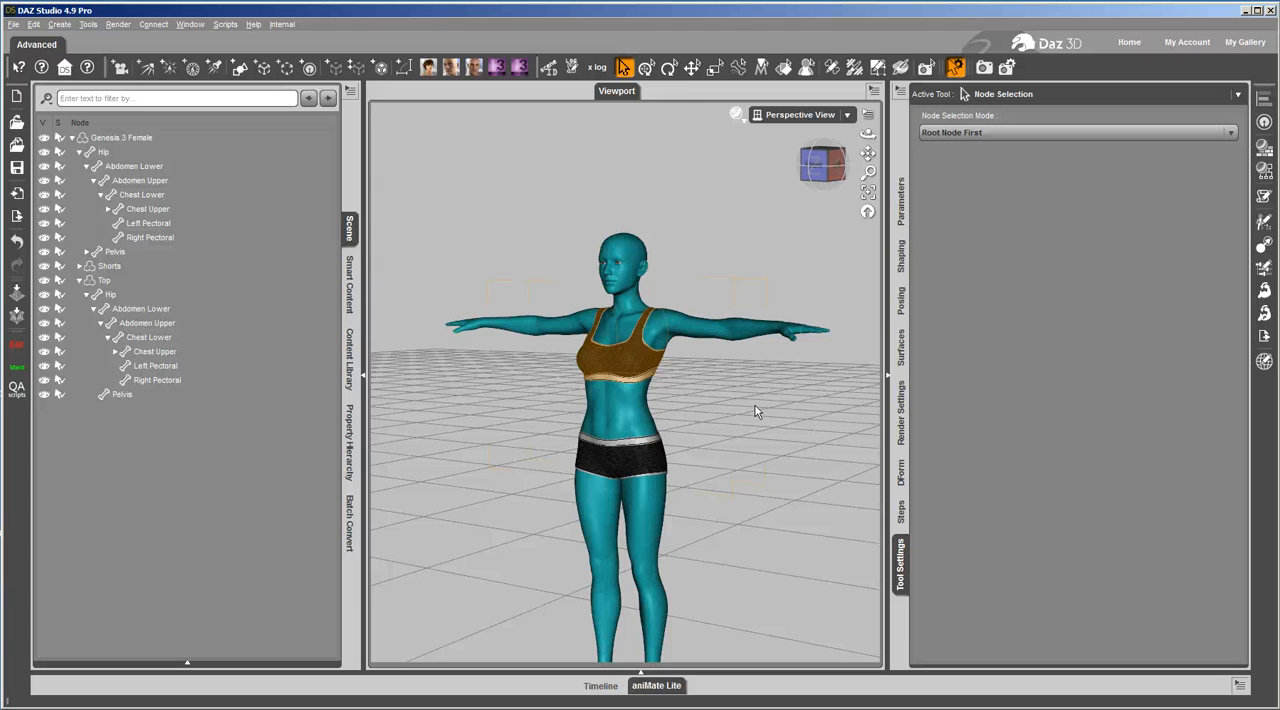
pyautogui.scroll(-1, 767, 418)
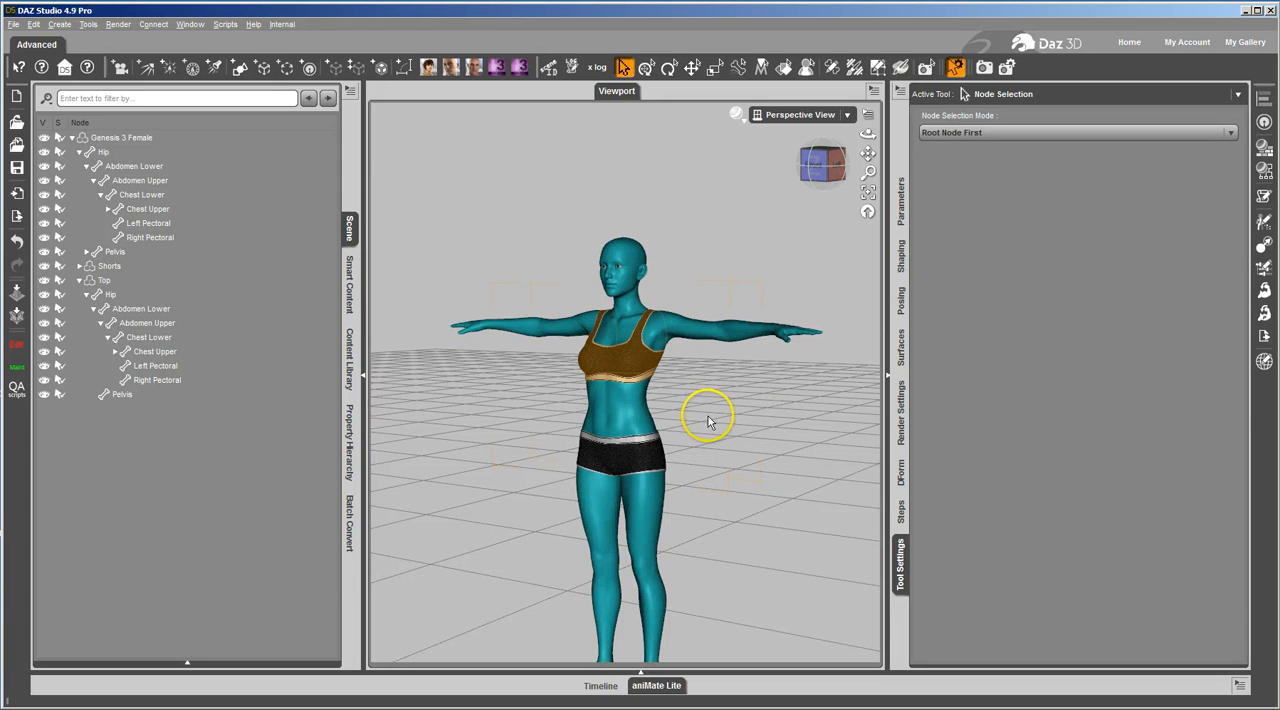
pyautogui.click(724, 307)
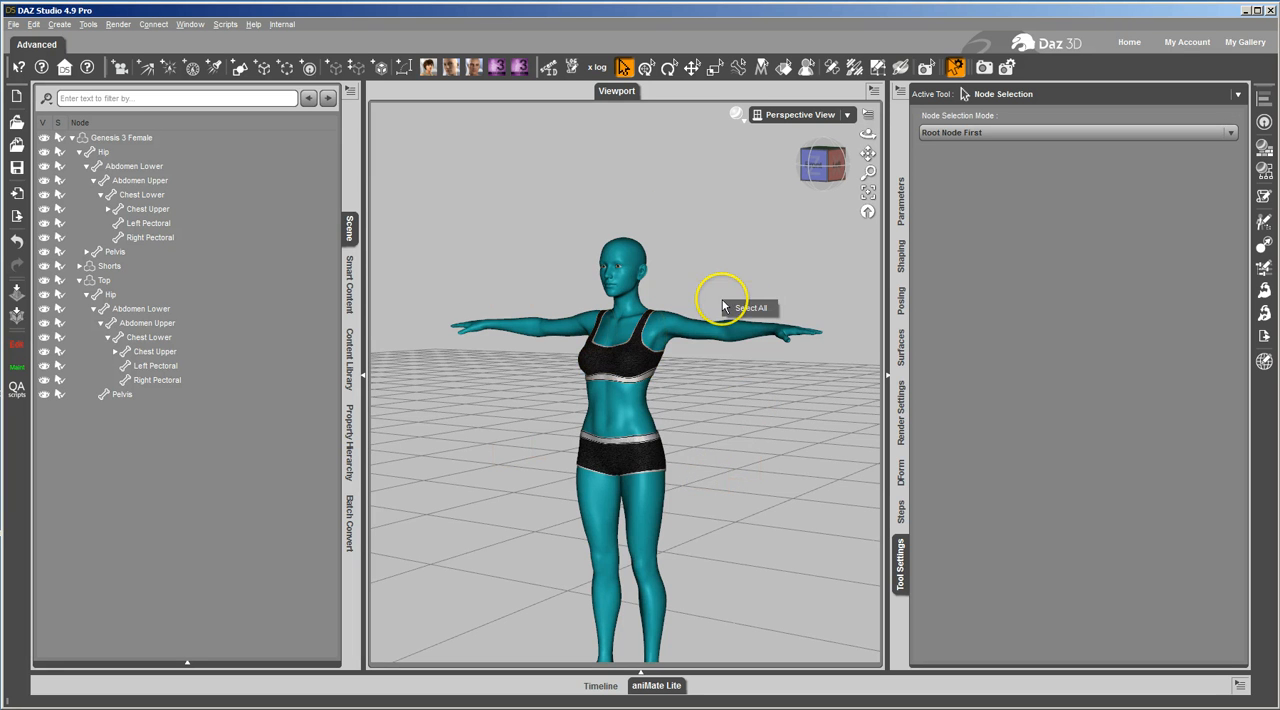
pyautogui.click(634, 366)
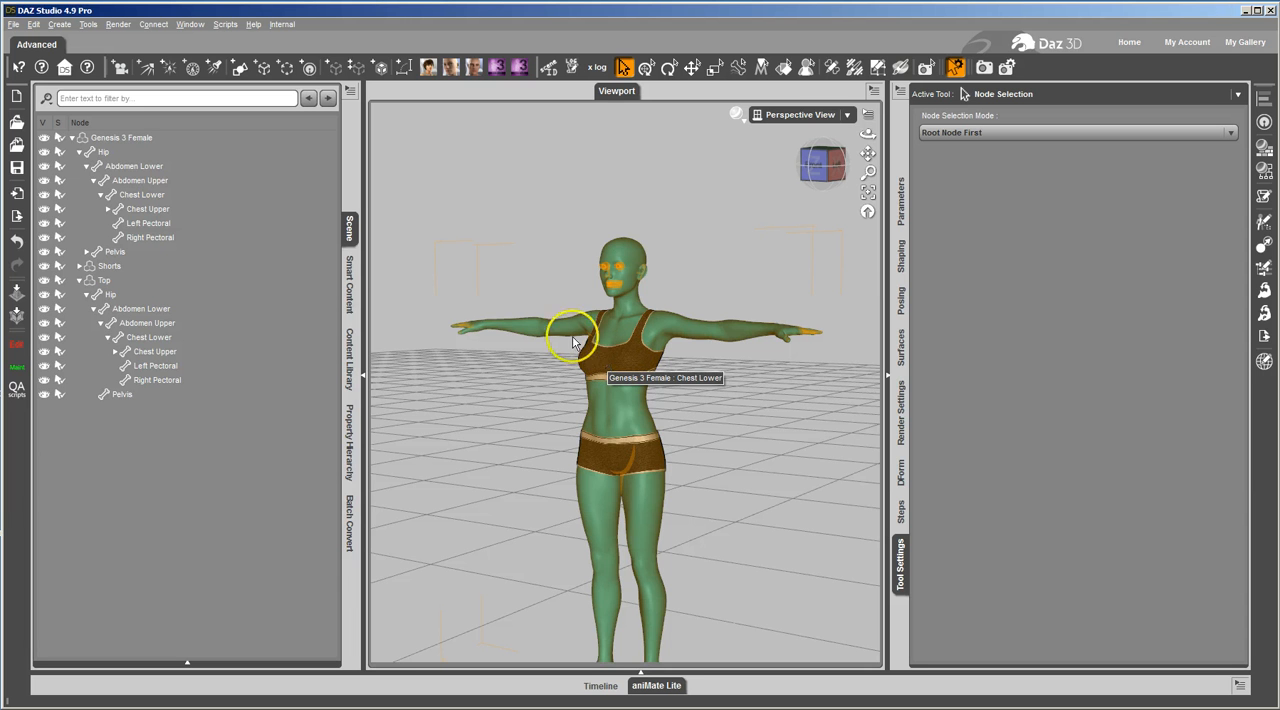
# - Compare the face groups of the Top and Genesis 3 Female in the Geometry Editor, ending on the Top's Chest Upper bone
pyautogui.click(175, 337)
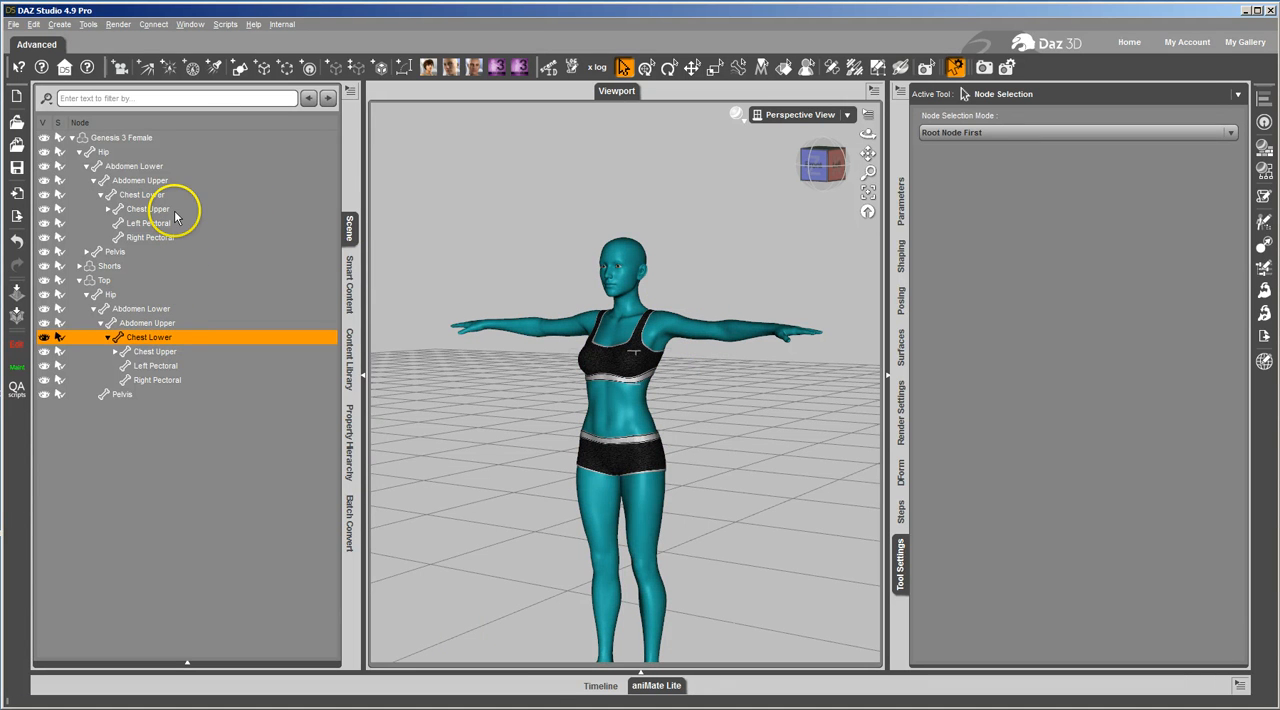
pyautogui.click(877, 67)
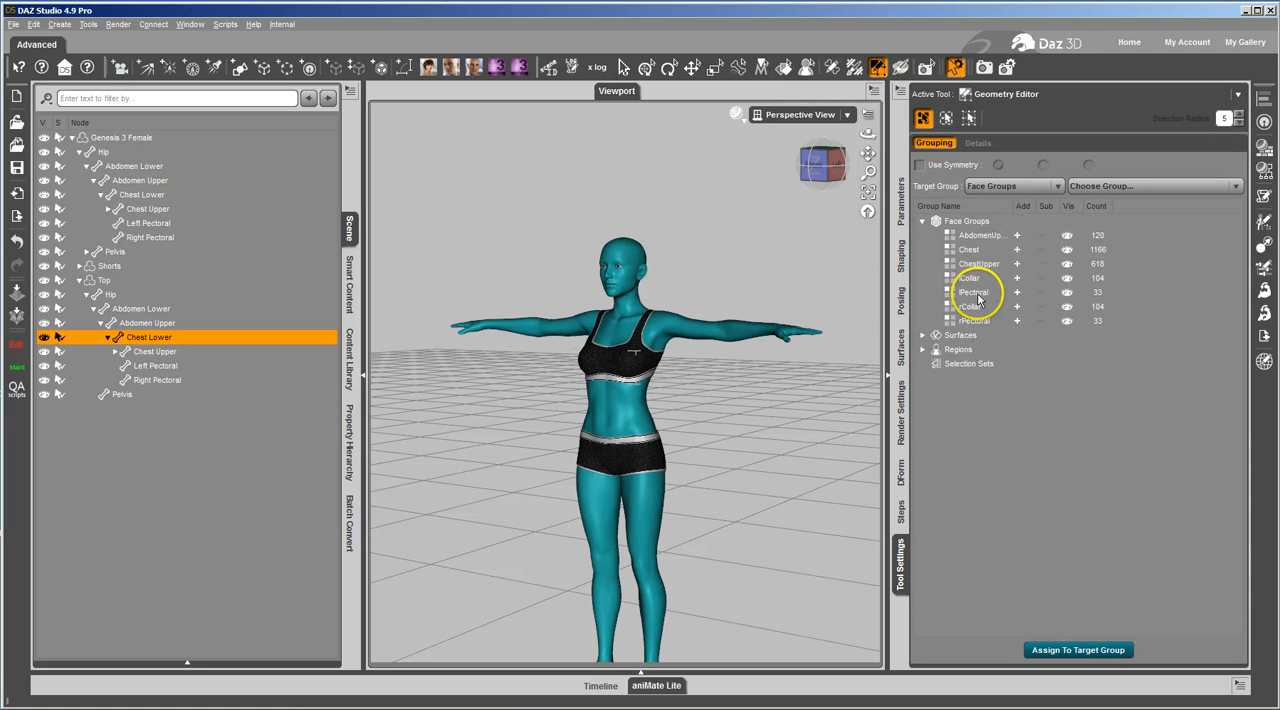
pyautogui.click(117, 139)
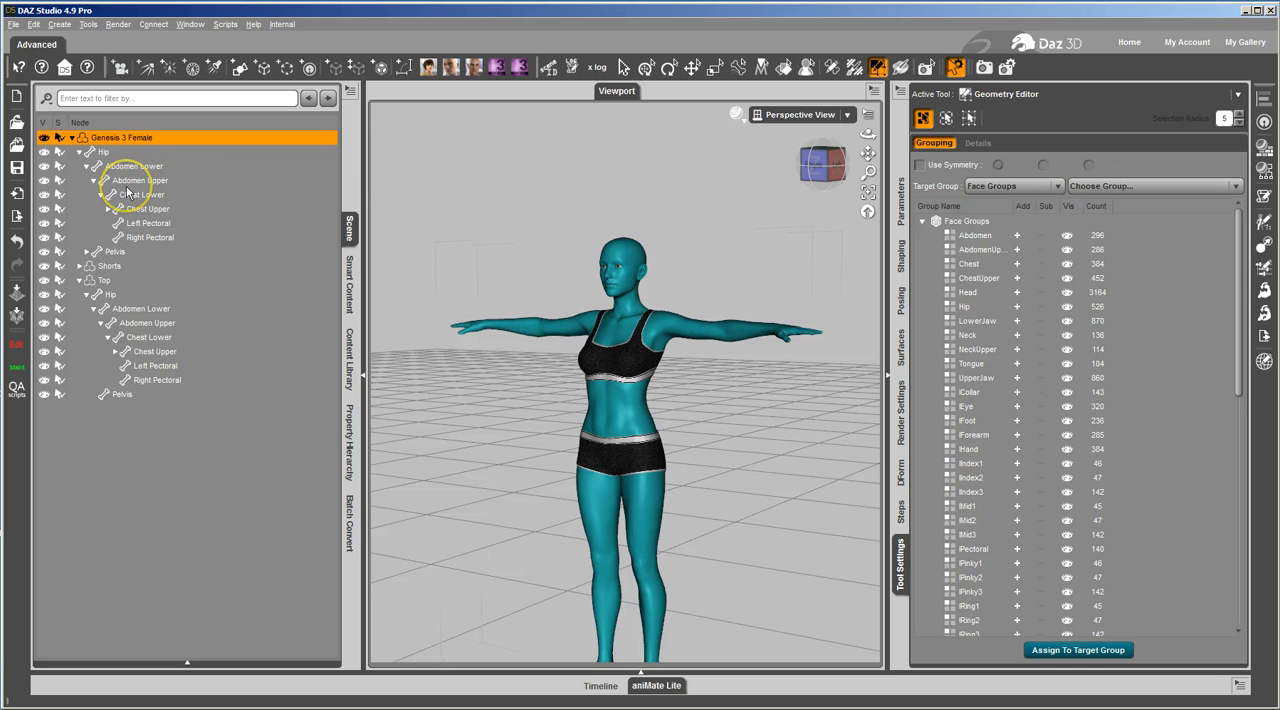
pyautogui.click(181, 350)
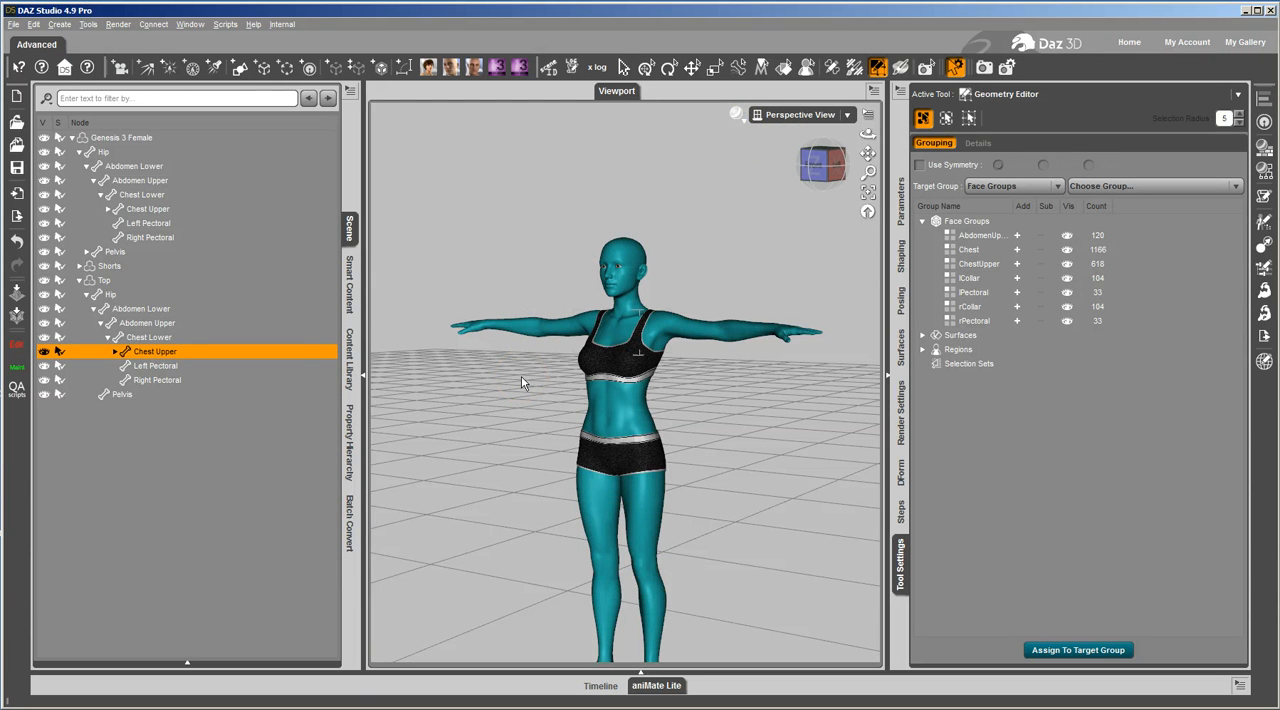
# - Select the Top and start saving it as a Figure/Prop support asset
pyautogui.scroll(3, 520, 376)
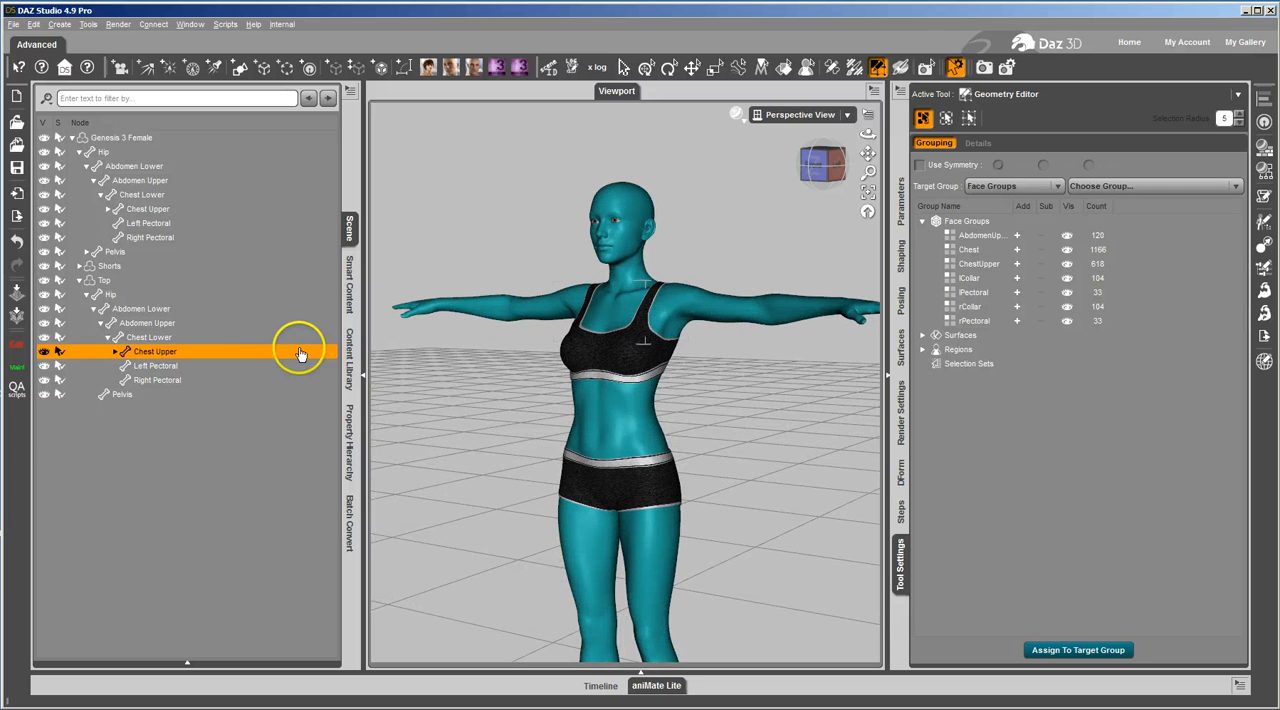
pyautogui.click(108, 281)
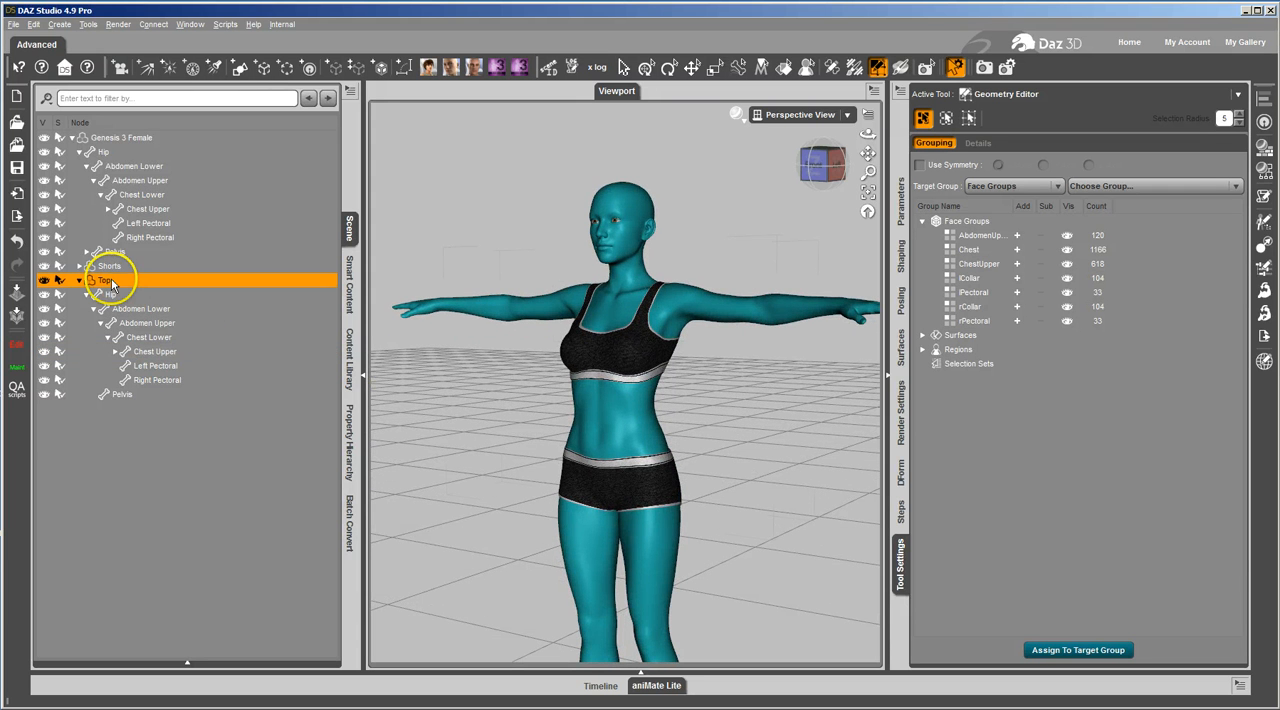
pyautogui.click(13, 24)
pyautogui.moveTo(130, 123)
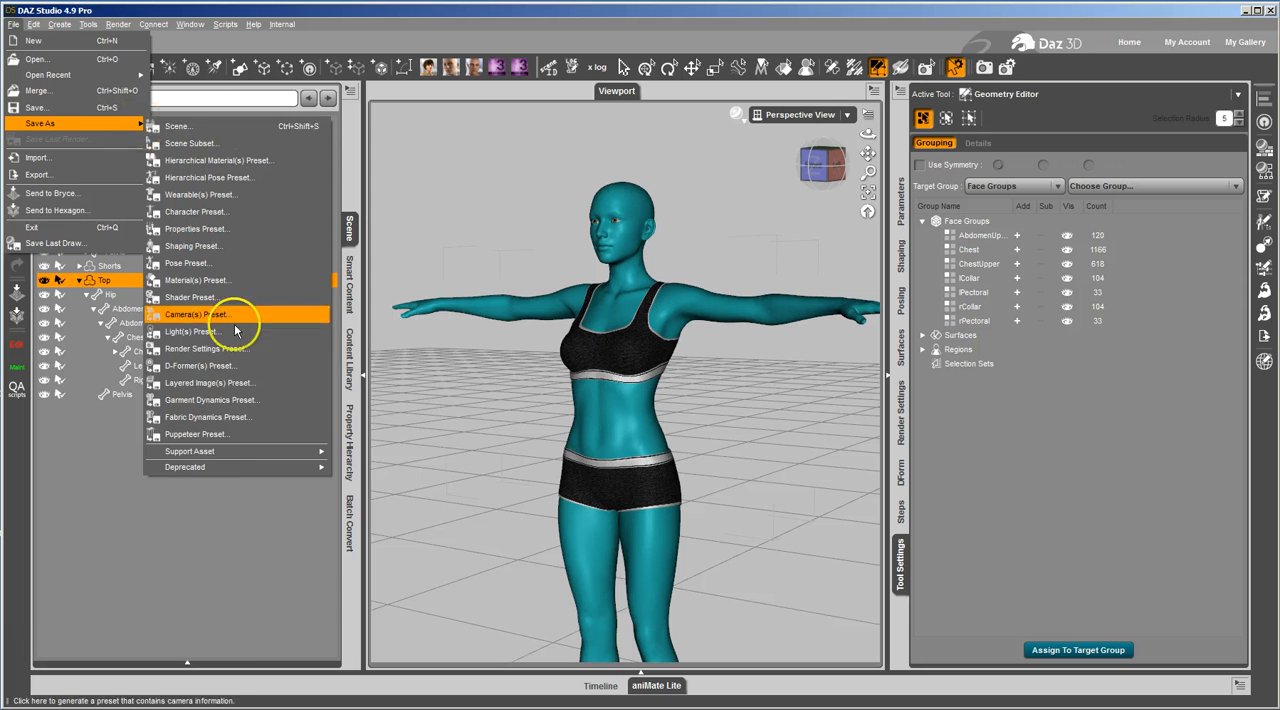
pyautogui.moveTo(268, 454)
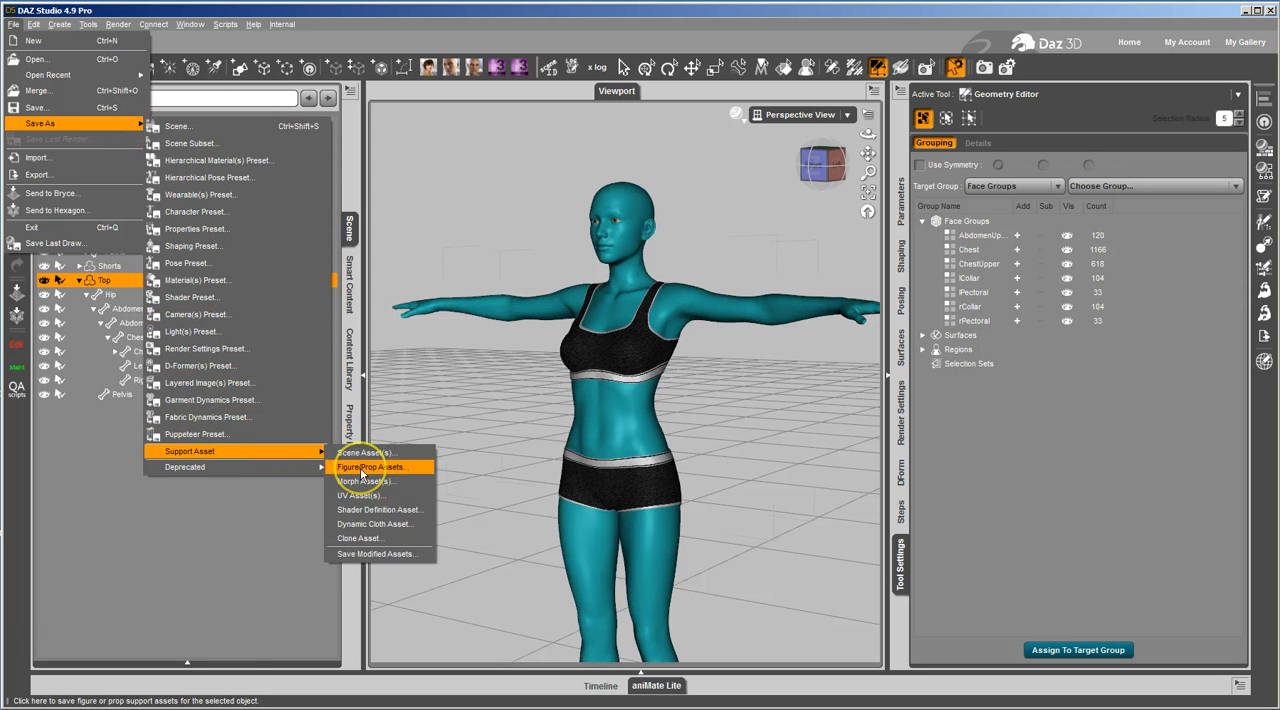